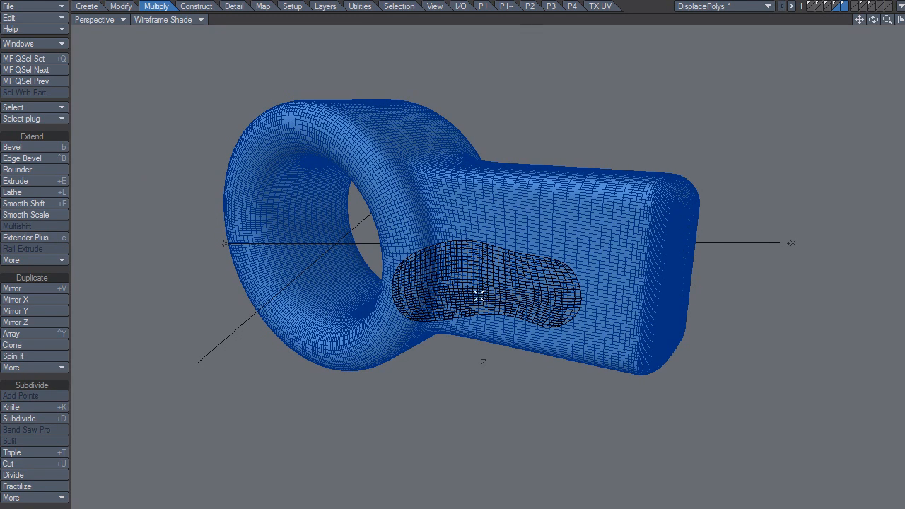
# Stencil the background template shape onto the mesh along Z with Template Drill, using the Default surface, and hide the template layer
pyautogui.moveTo(487, 295)
pyautogui.keyDown('alt'); pyautogui.mouseDown()
pyautogui.moveTo(489, 307)
pyautogui.moveTo(558, 285)
pyautogui.moveTo(513, 278)
pyautogui.moveTo(497, 295)
pyautogui.mouseUp(); pyautogui.keyUp('alt')
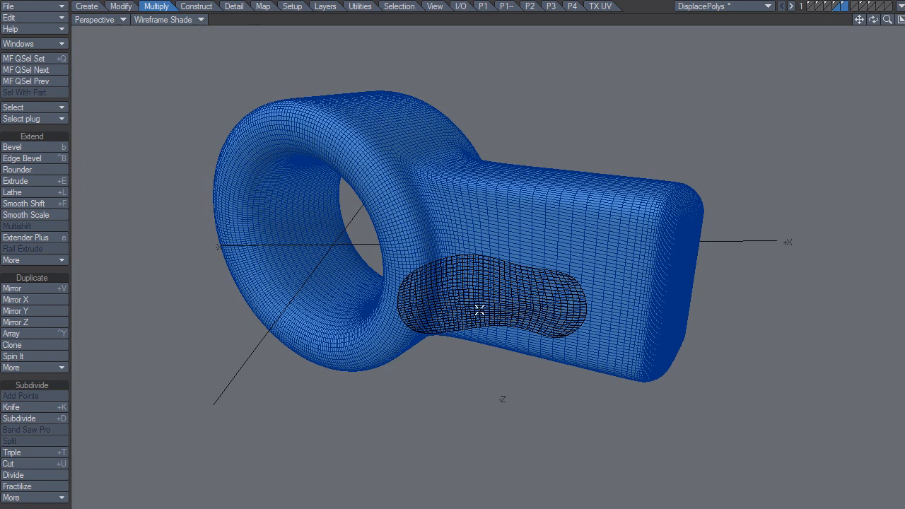
pyautogui.hotkey('ctrl', 'r')
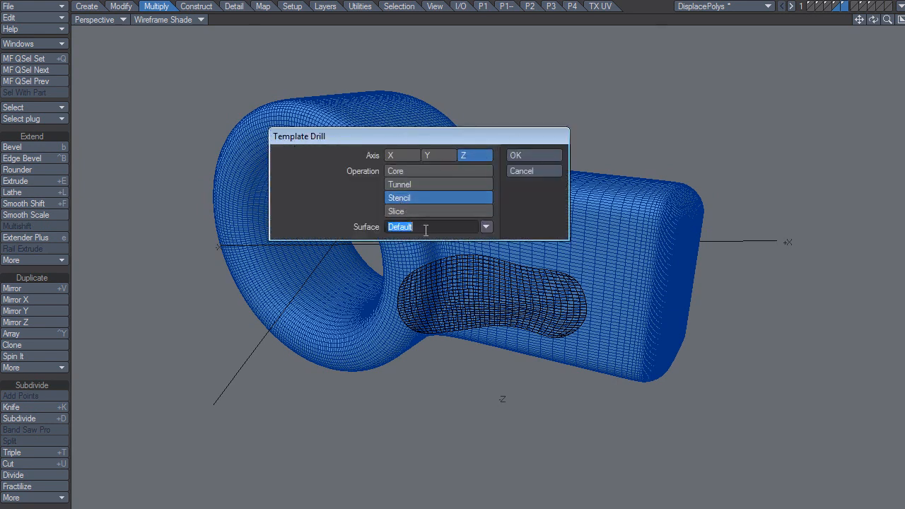
pyautogui.click(518, 155)
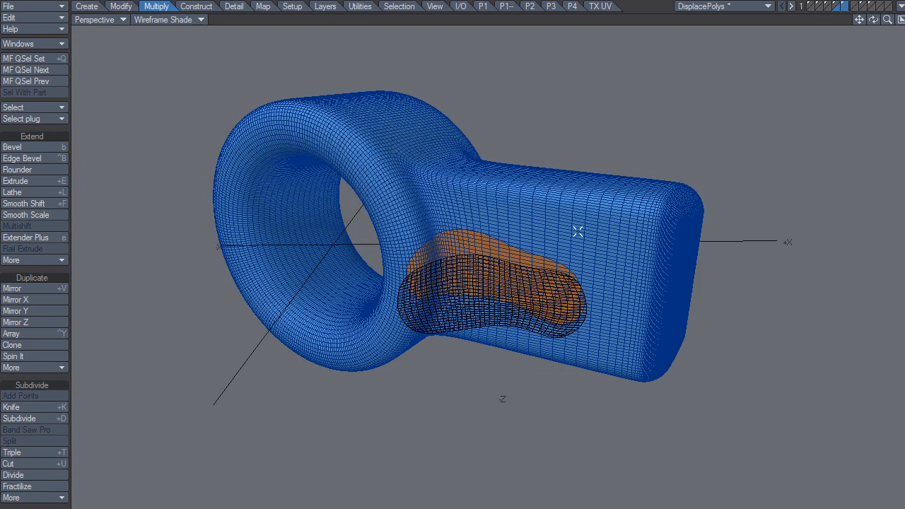
pyautogui.click(849, 5)
# Select all polygons with the Default surface through the polygon statistics
pyautogui.keyDown('alt'); pyautogui.moveTo(459, 305); pyautogui.dragTo(585, 209); pyautogui.keyUp('alt')
pyautogui.keyDown('alt'); pyautogui.moveTo(514, 206); pyautogui.dragTo(485, 176); pyautogui.keyUp('alt')
pyautogui.press('w')
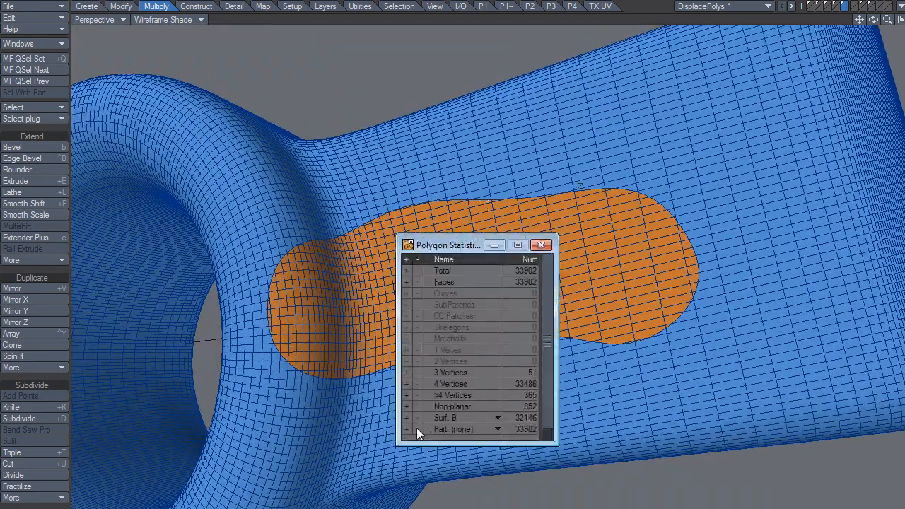
pyautogui.click(449, 417)
pyautogui.click(440, 427)
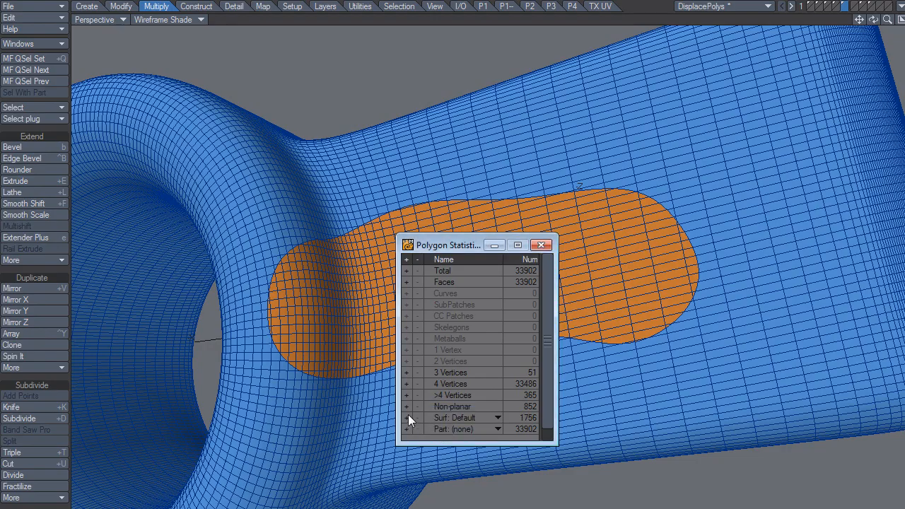
pyautogui.click(406, 417)
pyautogui.click(541, 244)
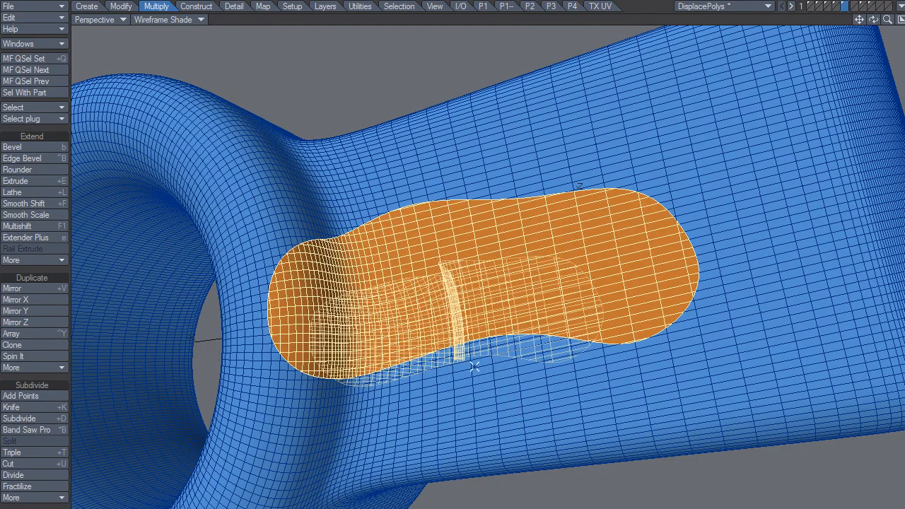
# Undo the stencil cut and expand the remaining polygon selection three times around the patch area
pyautogui.keyDown('alt'); pyautogui.moveTo(516, 295); pyautogui.dragTo(524, 340); pyautogui.keyUp('alt')
pyautogui.hotkey('ctrl', 'z')
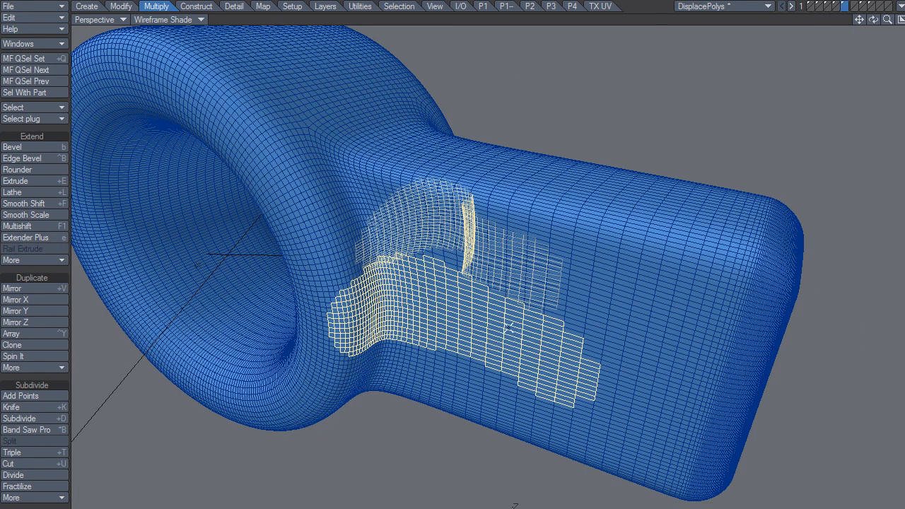
pyautogui.hotkey('shift', ']')
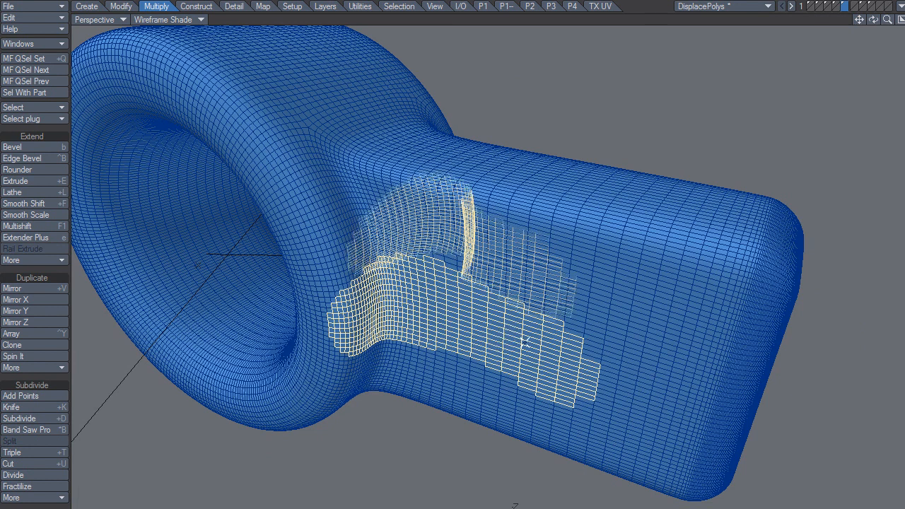
pyautogui.hotkey('shift', ']')
pyautogui.hotkey('shift', ']')
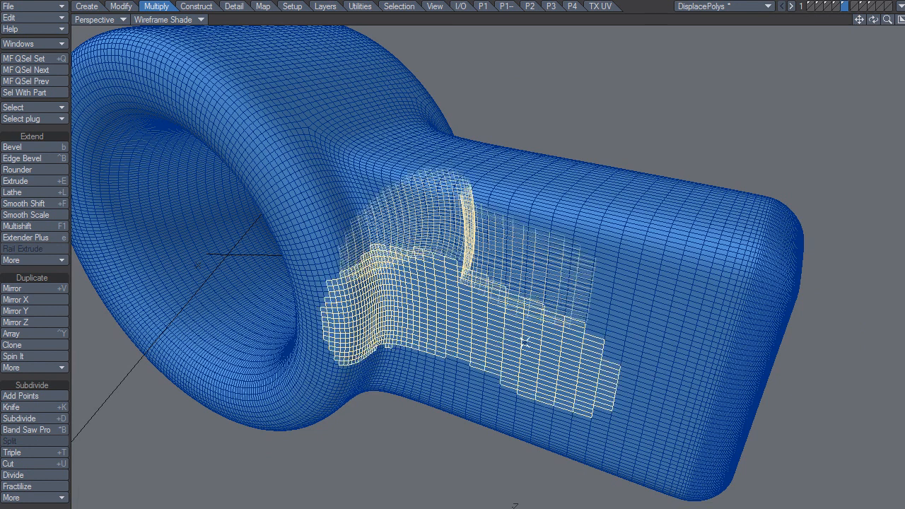
# Examine the expanded selection through the mesh in Wireframe display, and restore Wireframe Shade
pyautogui.click(192, 20)
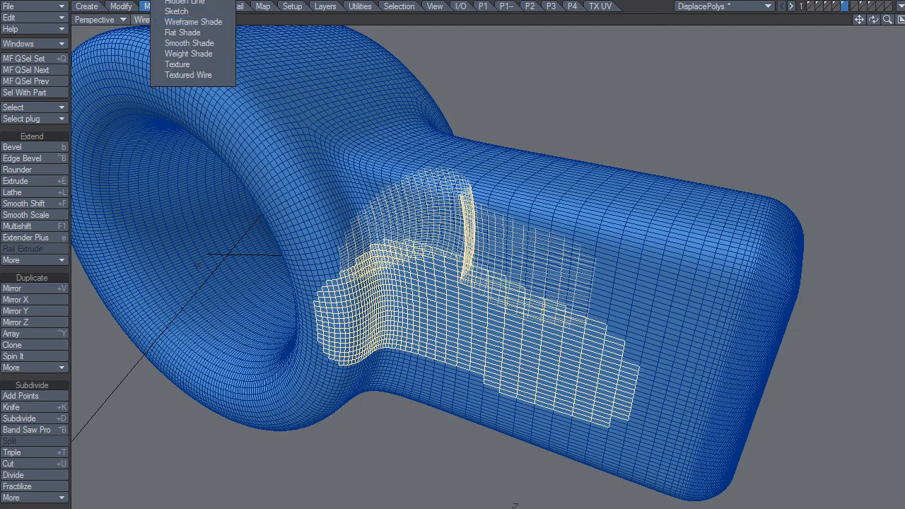
pyautogui.click(186, 0)
pyautogui.keyDown('alt'); pyautogui.moveTo(367, 224); pyautogui.dragTo(357, 403); pyautogui.keyUp('alt')
pyautogui.moveTo(293, 338)
pyautogui.mouseDown(button='right')
pyautogui.moveTo(391, 313)
pyautogui.moveTo(331, 108)
pyautogui.moveTo(353, 305)
pyautogui.mouseUp(button='right')
pyautogui.moveTo(430, 433)
pyautogui.keyDown('alt'); pyautogui.mouseDown()
pyautogui.moveTo(466, 188)
pyautogui.moveTo(493, 170)
pyautogui.moveTo(490, 198)
pyautogui.mouseUp(); pyautogui.keyUp('alt')
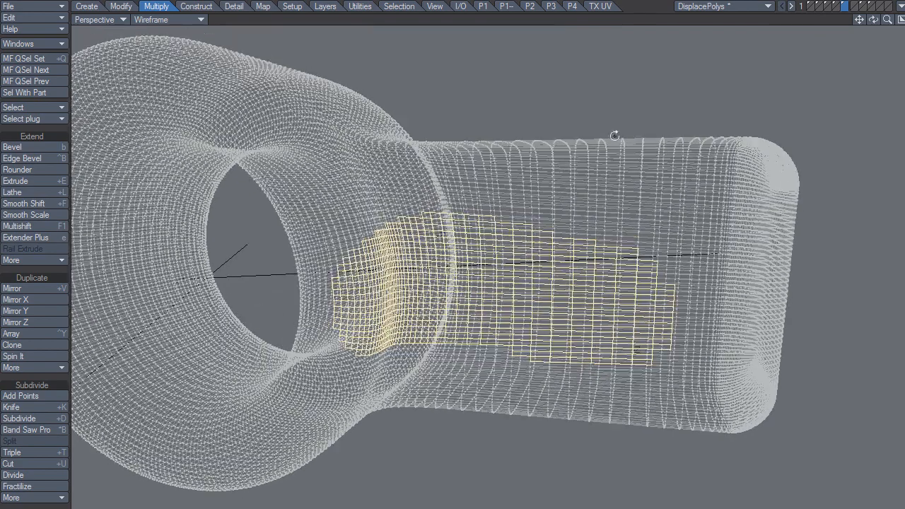
pyautogui.click(184, 19)
pyautogui.click(201, 59)
# Stencil the background template onto the selected polygons along Z with the Default surface, showing the template layer only for the cut
pyautogui.keyDown('alt'); pyautogui.moveTo(584, 279); pyautogui.dragTo(500, 334); pyautogui.keyUp('alt')
pyautogui.click(839, 8)
pyautogui.keyDown('alt'); pyautogui.moveTo(540, 242); pyautogui.dragTo(501, 322); pyautogui.keyUp('alt')
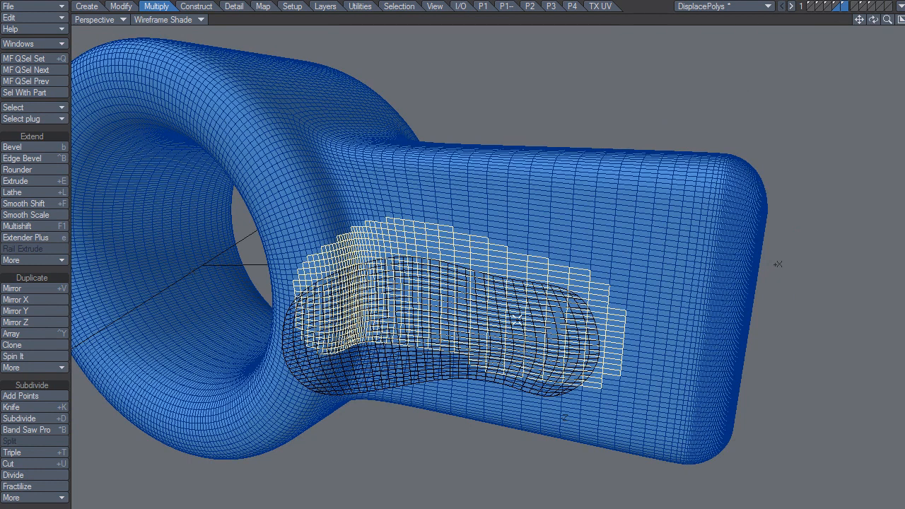
pyautogui.hotkey('shift', 'r')
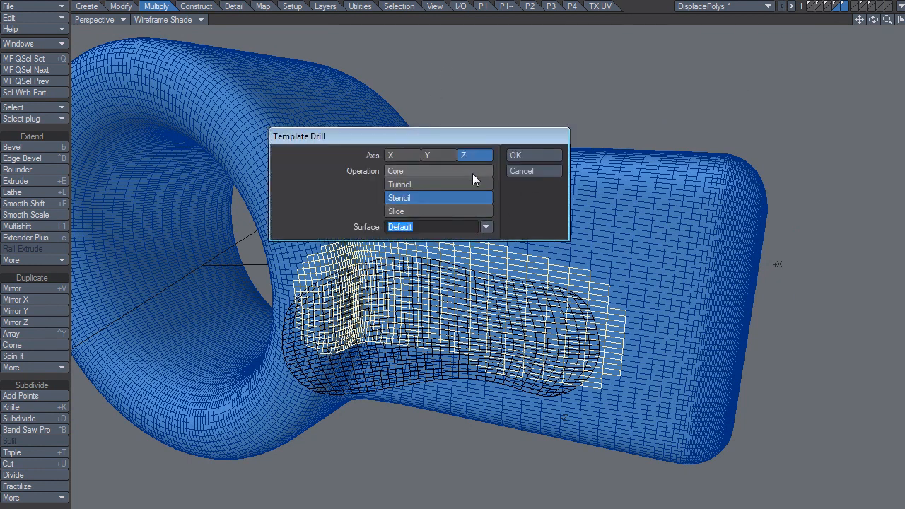
pyautogui.click(527, 155)
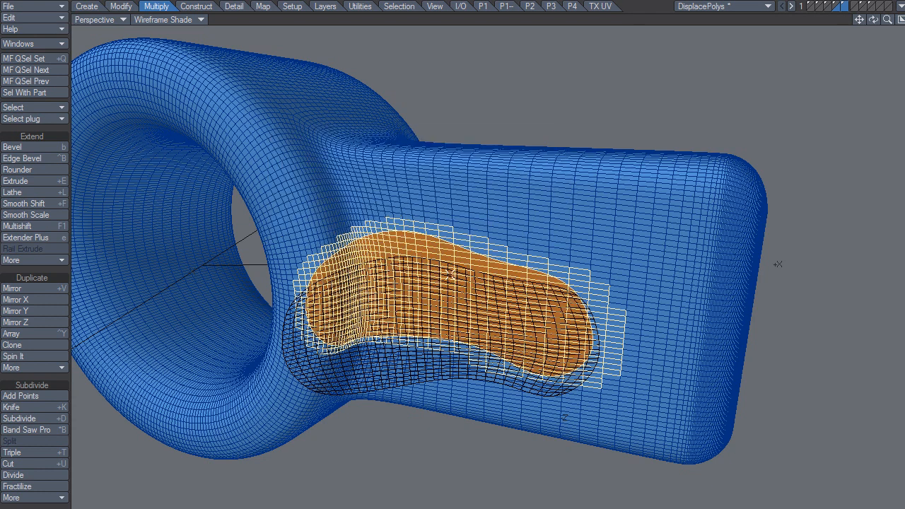
pyautogui.click(846, 10)
# Select the stencilled patch by its Default surface in the polygon statistics
pyautogui.keyDown('alt'); pyautogui.moveTo(498, 360); pyautogui.dragTo(545, 255); pyautogui.keyUp('alt')
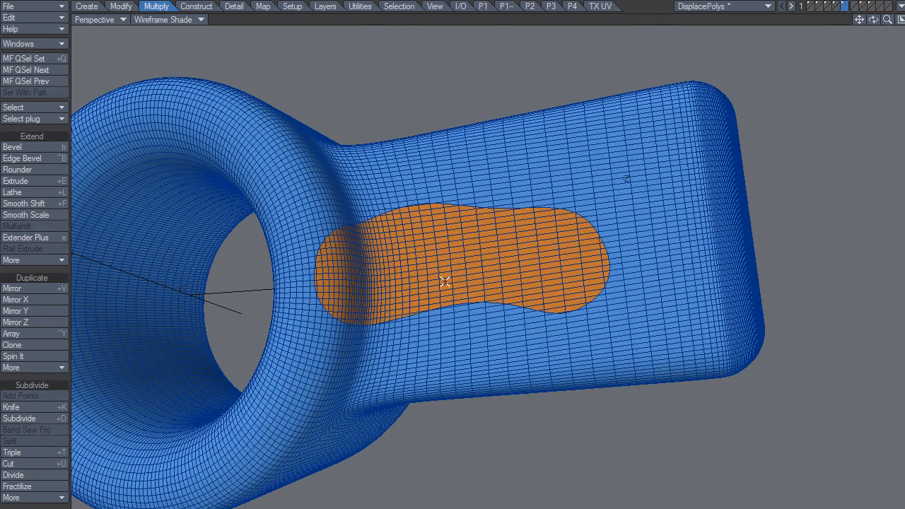
pyautogui.press('w')
pyautogui.click(407, 418)
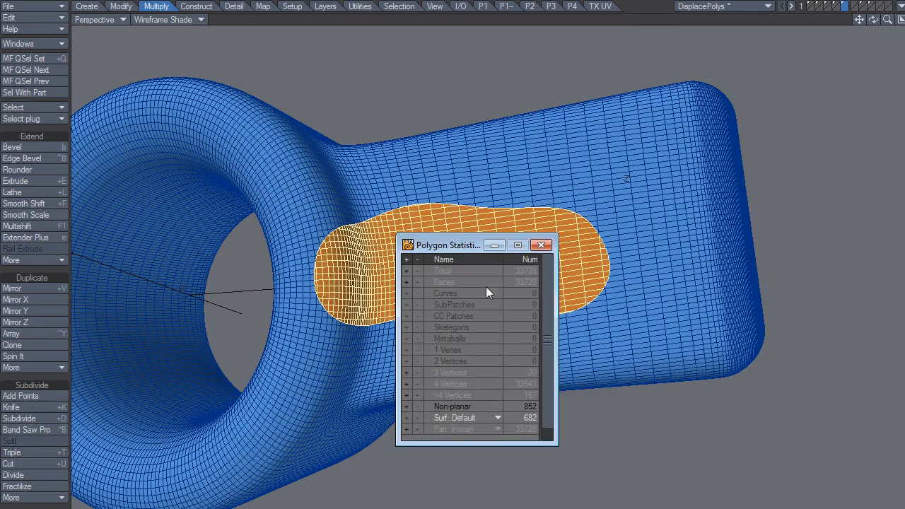
pyautogui.click(541, 245)
# Thicken the selected patch by 21 mm with Blochi Thickener, using the Outer selection option
pyautogui.scroll(5, 495, 251)
pyautogui.scroll(-6, 476, 254)
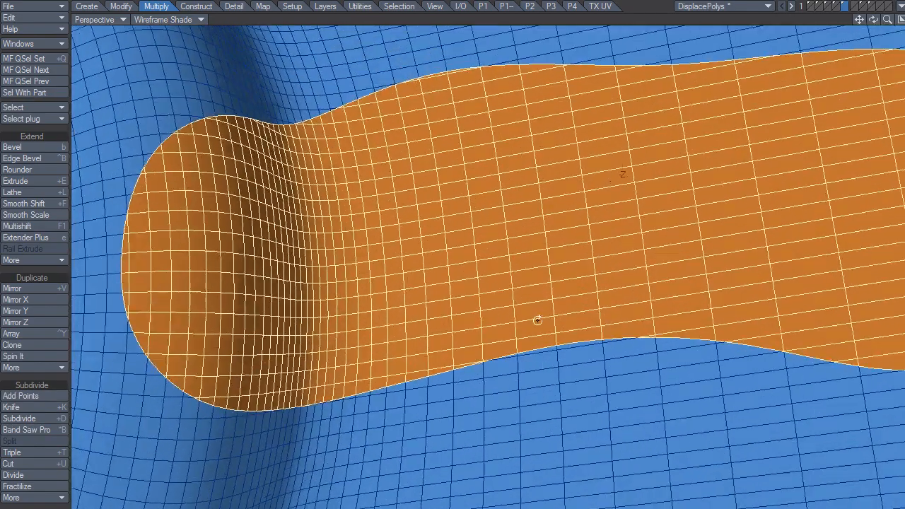
pyautogui.scroll(-2, 488, 358)
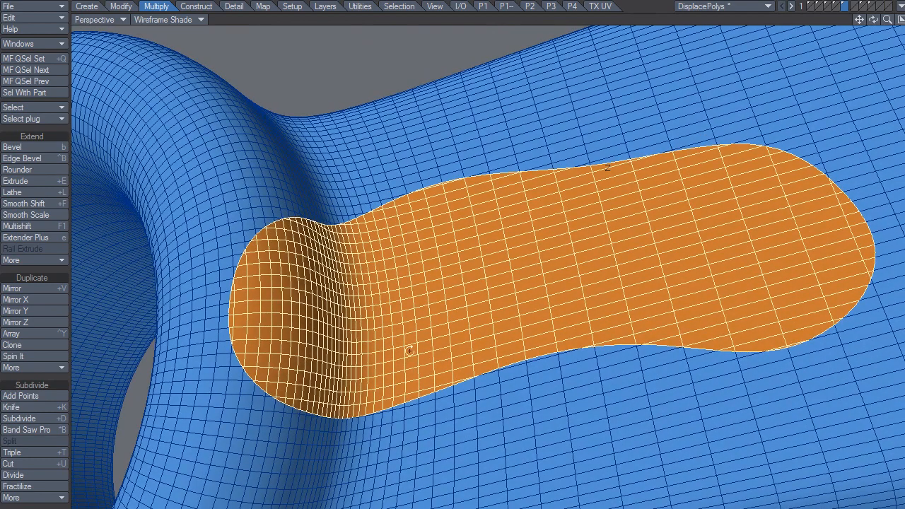
pyautogui.scroll(-2, 463, 346)
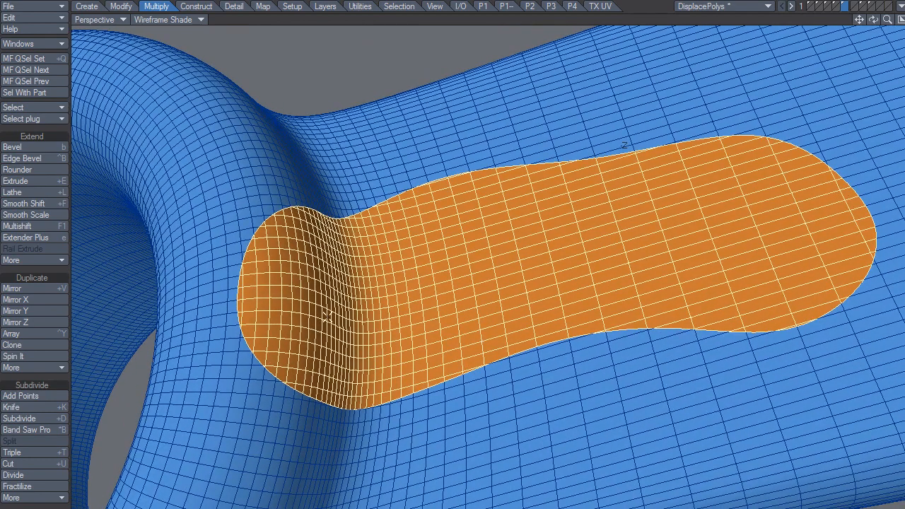
pyautogui.keyDown('alt'); pyautogui.moveTo(413, 341); pyautogui.dragTo(451, 325); pyautogui.keyUp('alt')
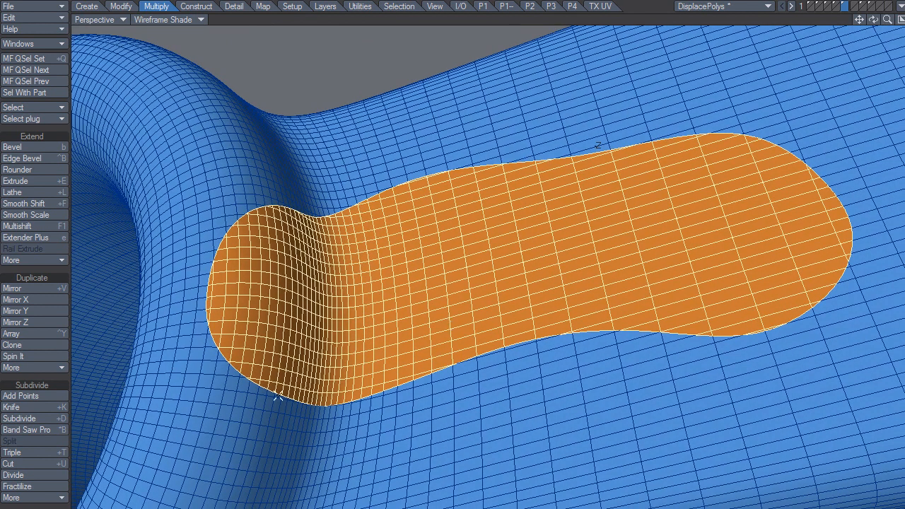
pyautogui.click(488, 7)
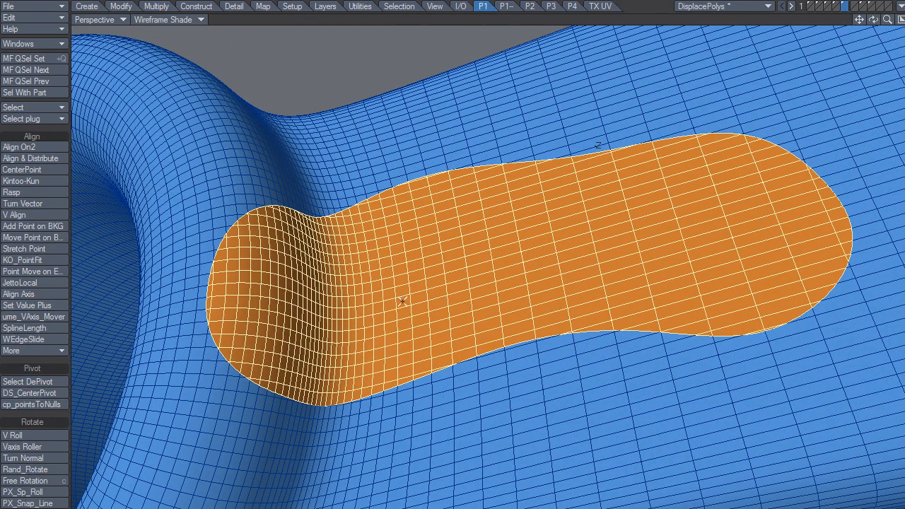
pyautogui.click(551, 6)
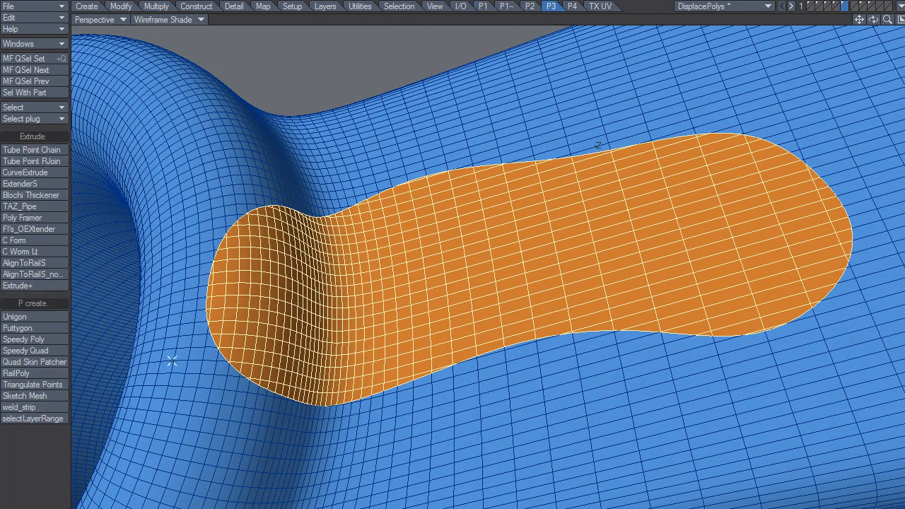
pyautogui.click(47, 196)
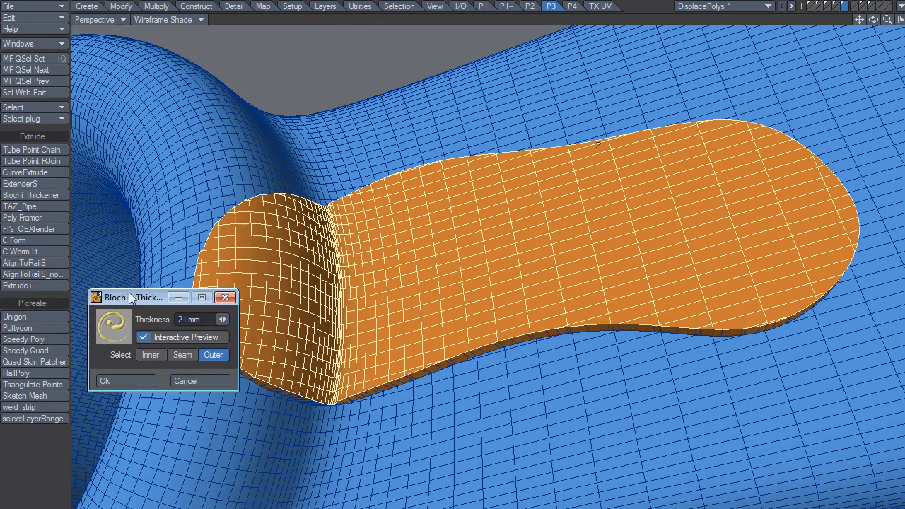
pyautogui.press('Return')
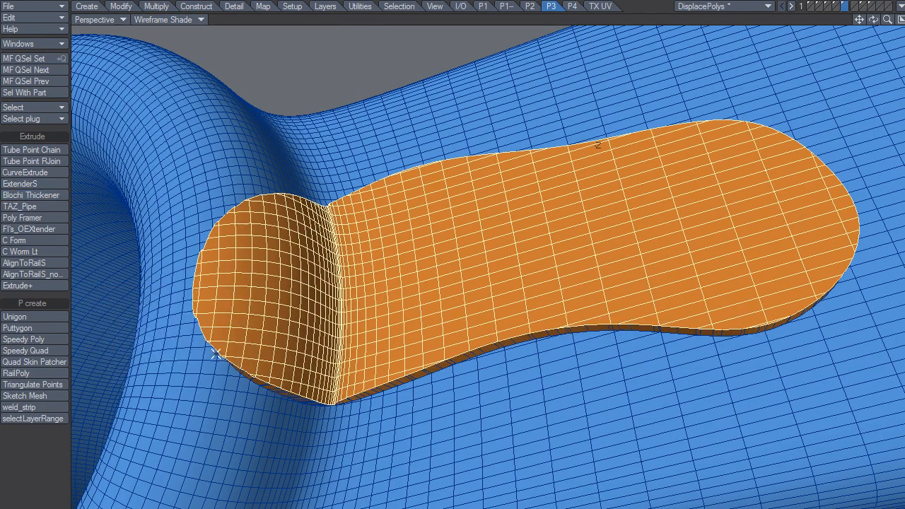
# Examine the thickened patch's border where it crosses the crease between the ring and the arm
pyautogui.keyDown('alt'); pyautogui.moveTo(247, 285); pyautogui.dragTo(261, 333); pyautogui.keyUp('alt')
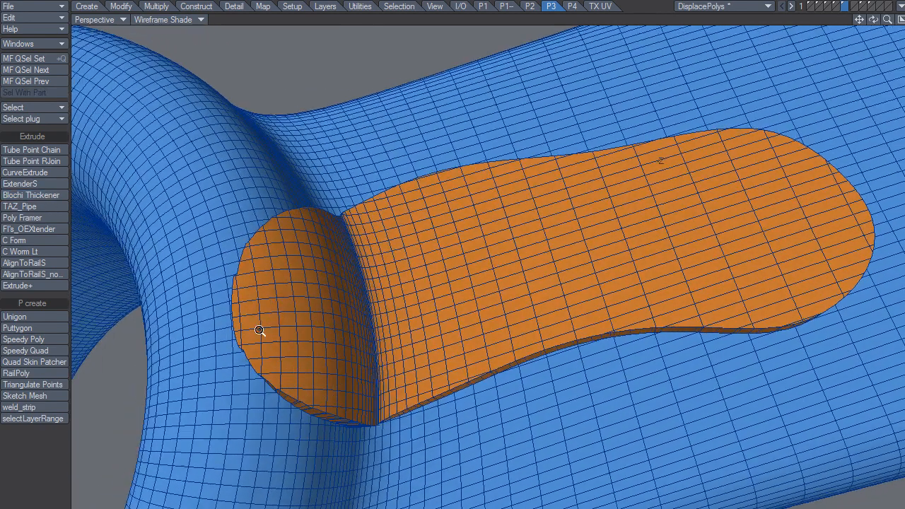
pyautogui.scroll(4, 273, 318)
pyautogui.keyDown('alt'); pyautogui.moveTo(301, 297); pyautogui.dragTo(290, 329); pyautogui.keyUp('alt')
pyautogui.keyDown('alt'); pyautogui.moveTo(367, 393); pyautogui.dragTo(412, 408); pyautogui.keyUp('alt')
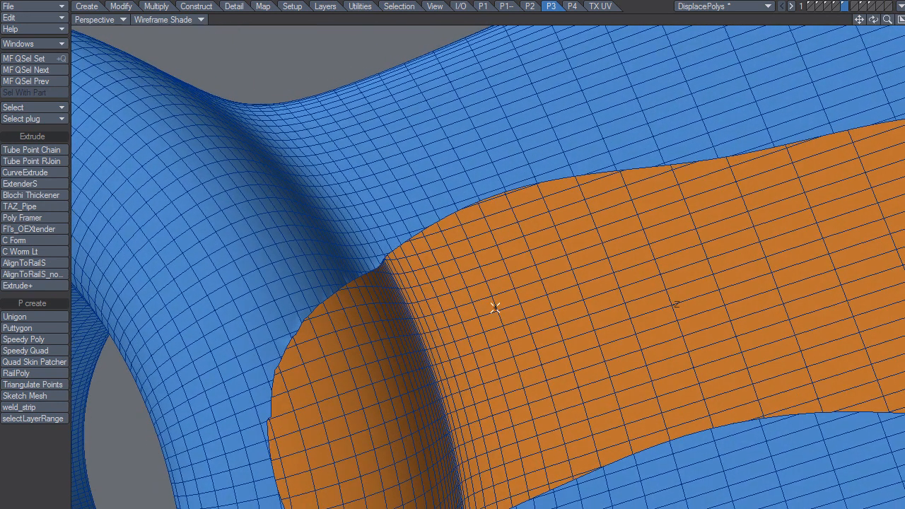
pyautogui.moveTo(405, 111); pyautogui.dragTo(452, 106)
pyautogui.press('/')
pyautogui.keyDown('alt'); pyautogui.moveTo(513, 318); pyautogui.dragTo(360, 481); pyautogui.keyUp('alt')
pyautogui.keyDown('alt'); pyautogui.moveTo(323, 382); pyautogui.dragTo(388, 352); pyautogui.keyUp('alt')
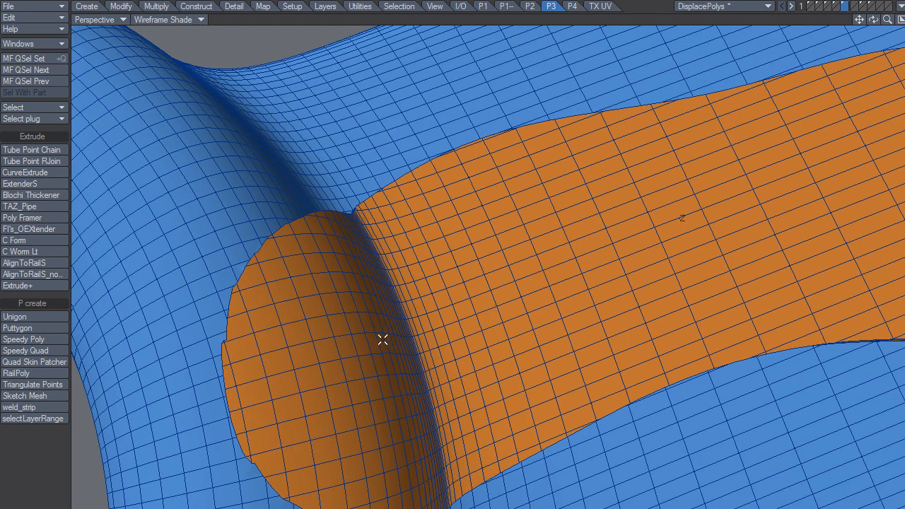
# Undo the thickening and the stencil cut, returning to the selected uncut polygons
pyautogui.press('Tab')
pyautogui.click(499, 153)
pyautogui.hotkey('ctrl', 'z')
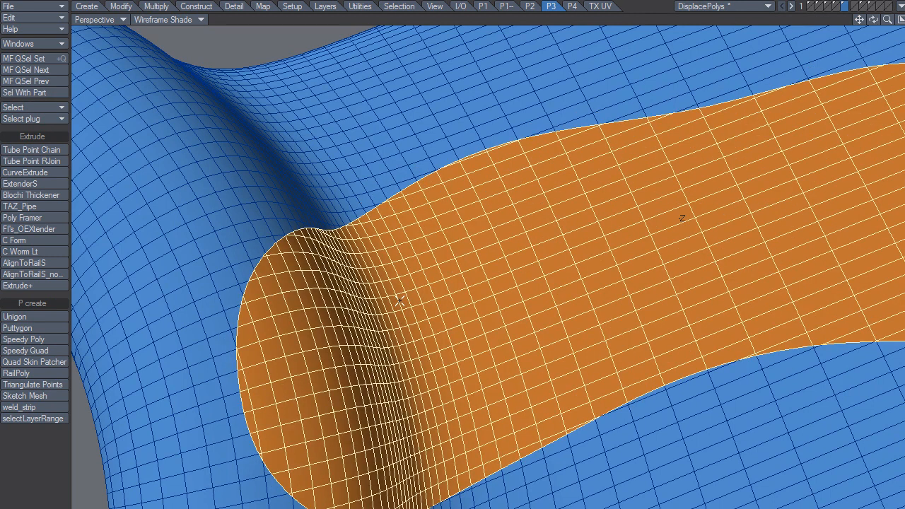
pyautogui.hotkey('ctrl', 'z')
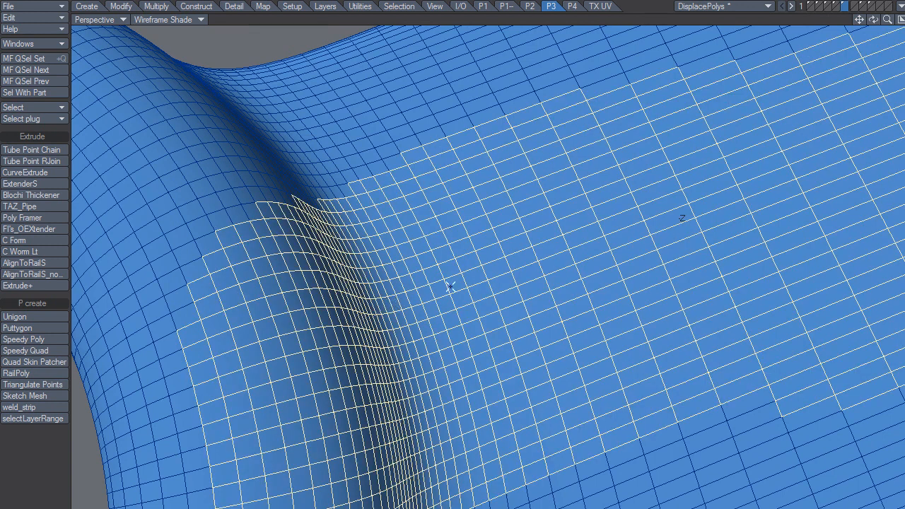
# Expand the polygon selection once more around the patch area
pyautogui.moveTo(464, 302)
pyautogui.keyDown('ctrl'); pyautogui.keyDown('alt'); pyautogui.mouseDown()
pyautogui.moveTo(482, 296)
pyautogui.moveTo(455, 312)
pyautogui.mouseUp(); pyautogui.keyUp('alt'); pyautogui.keyUp('ctrl')
pyautogui.keyDown('alt'); pyautogui.moveTo(572, 263); pyautogui.dragTo(487, 315); pyautogui.keyUp('alt')
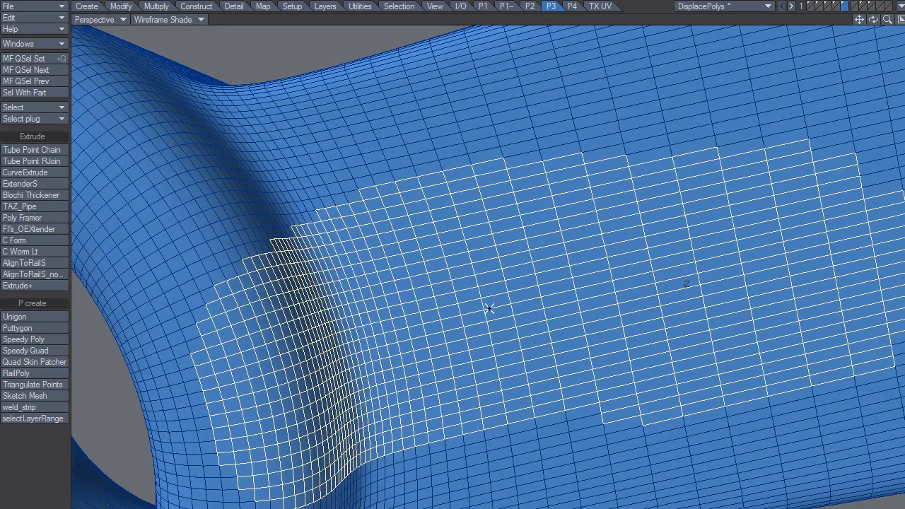
pyautogui.hotkey('shift', ']')
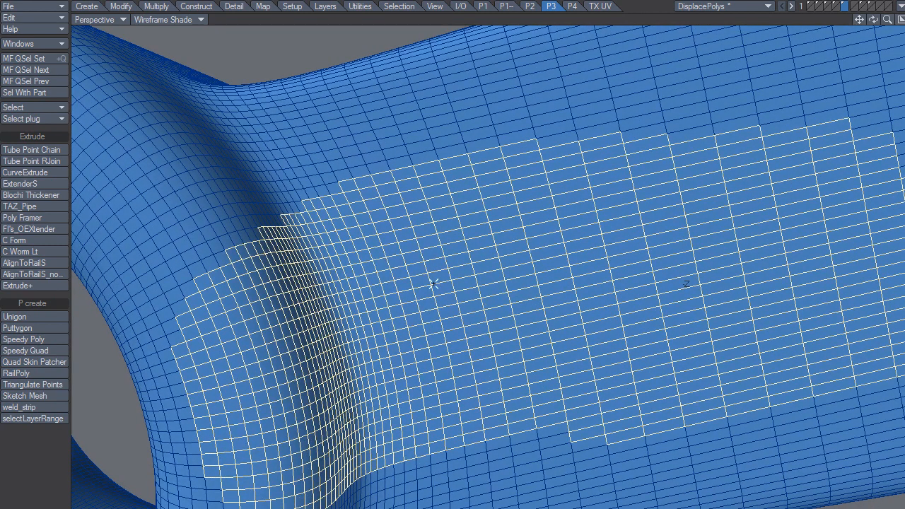
pyautogui.keyDown('alt'); pyautogui.moveTo(455, 295); pyautogui.dragTo(455, 290); pyautogui.keyUp('alt')
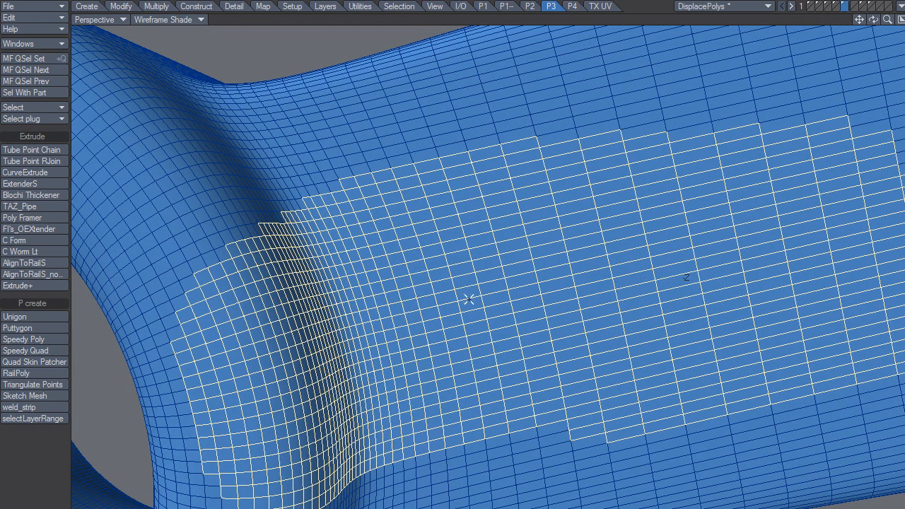
# Subdivide the selected polygons twice with the Metaform method, 0.0 % fractal and a 179.0° maximum smoothing angle
pyautogui.hotkey('shift', 'd')
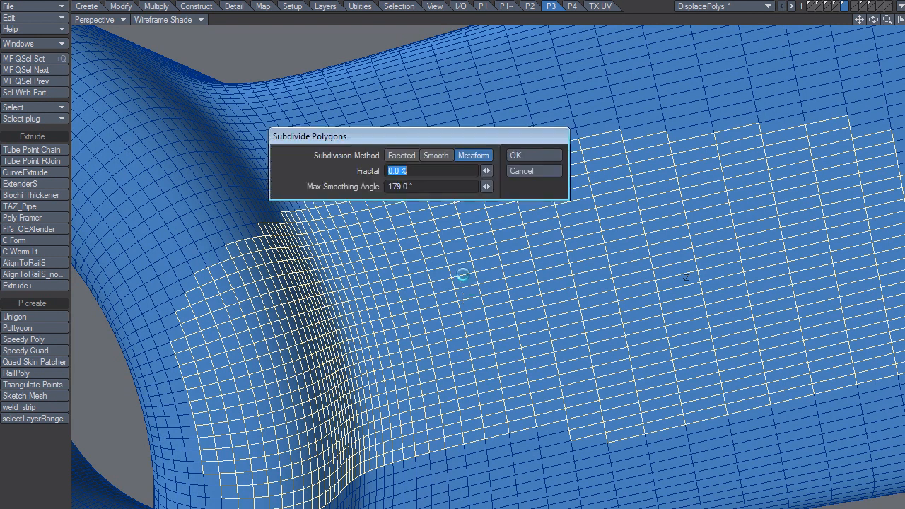
pyautogui.click(524, 156)
pyautogui.hotkey('shift', 'd')
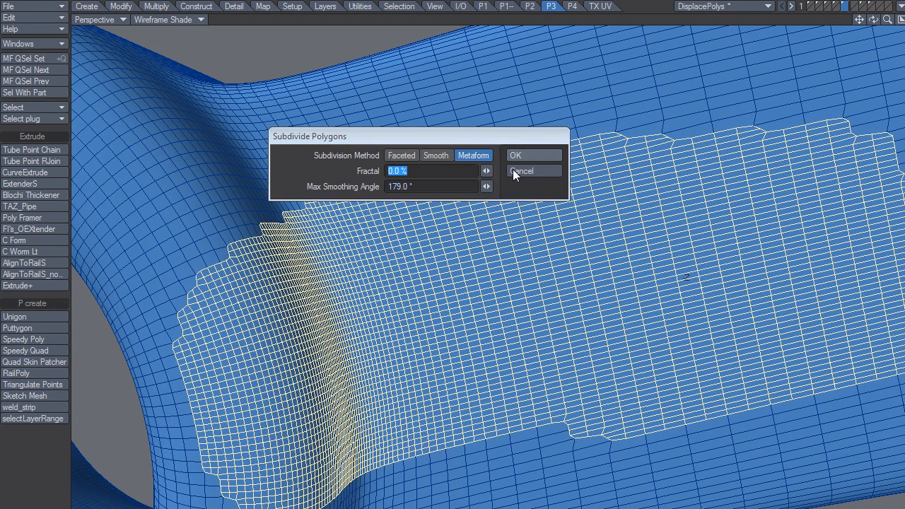
pyautogui.click(512, 170)
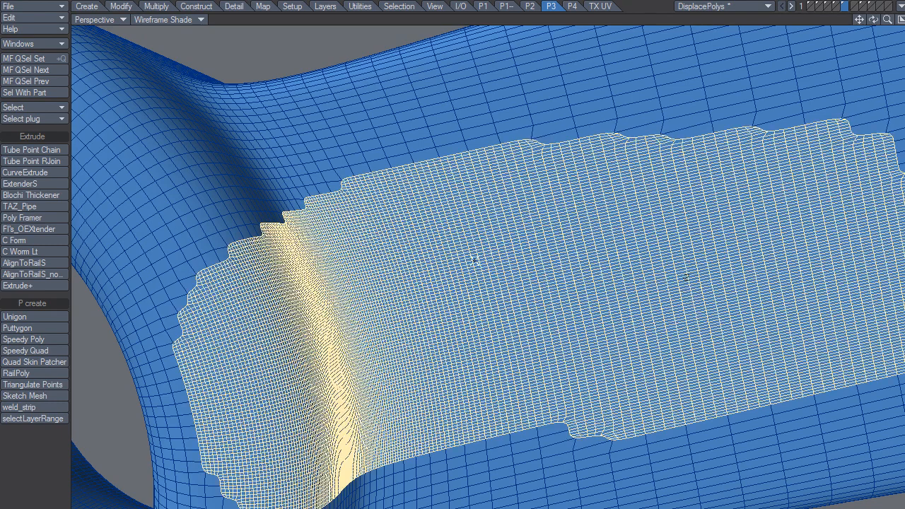
# Clear the polygon selection and subdivide the template shape twice with the Metaform method, 0.0 % fractal and a 179.0° maximum smoothing angle
pyautogui.press('/')
pyautogui.keyDown('alt'); pyautogui.moveTo(503, 351); pyautogui.dragTo(612, 142); pyautogui.keyUp('alt')
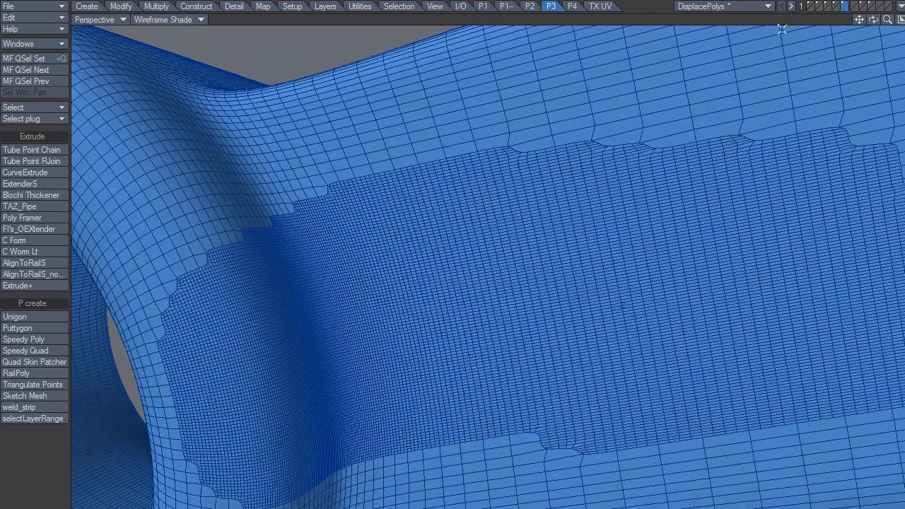
pyautogui.click(835, 7)
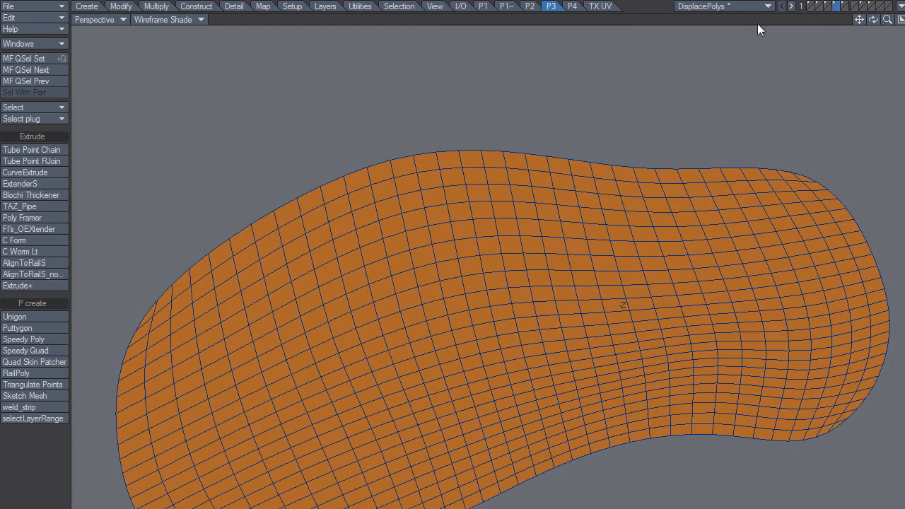
pyautogui.hotkey('shift', 'd')
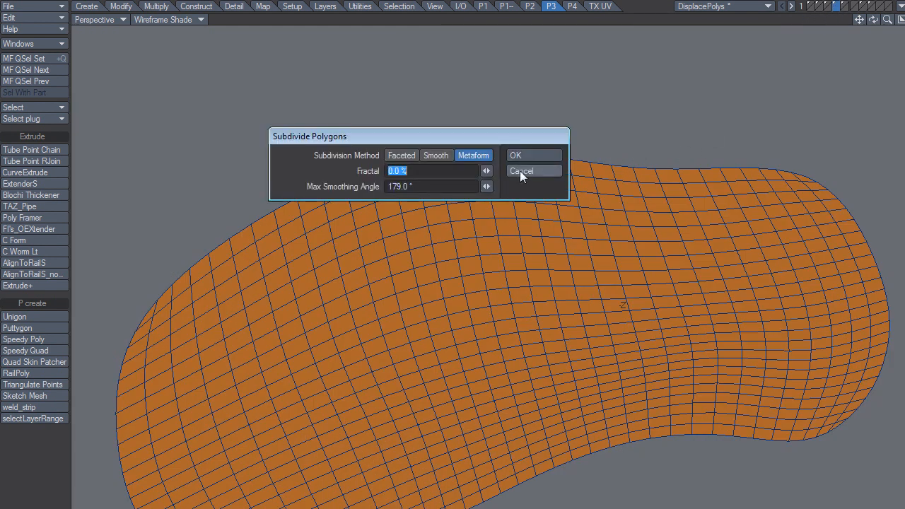
pyautogui.click(521, 157)
pyautogui.hotkey('shift', 'd')
pyautogui.click(521, 156)
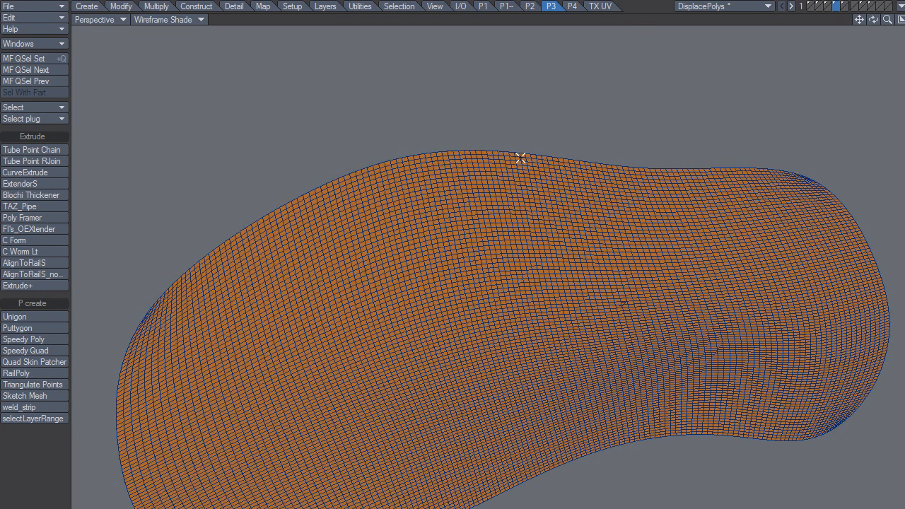
# Select the densely subdivided patch area on the curved mesh together with the ring of larger polygons surrounding it
pyautogui.click(845, 13)
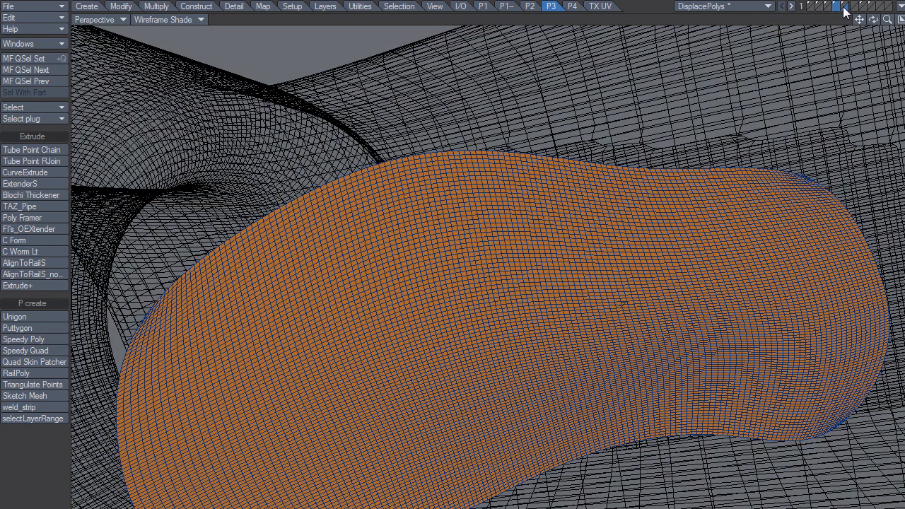
pyautogui.click(845, 7)
pyautogui.moveTo(623, 238)
pyautogui.keyDown('alt'); pyautogui.mouseDown()
pyautogui.moveTo(600, 234)
pyautogui.moveTo(495, 288)
pyautogui.moveTo(497, 279)
pyautogui.mouseUp(); pyautogui.keyUp('alt')
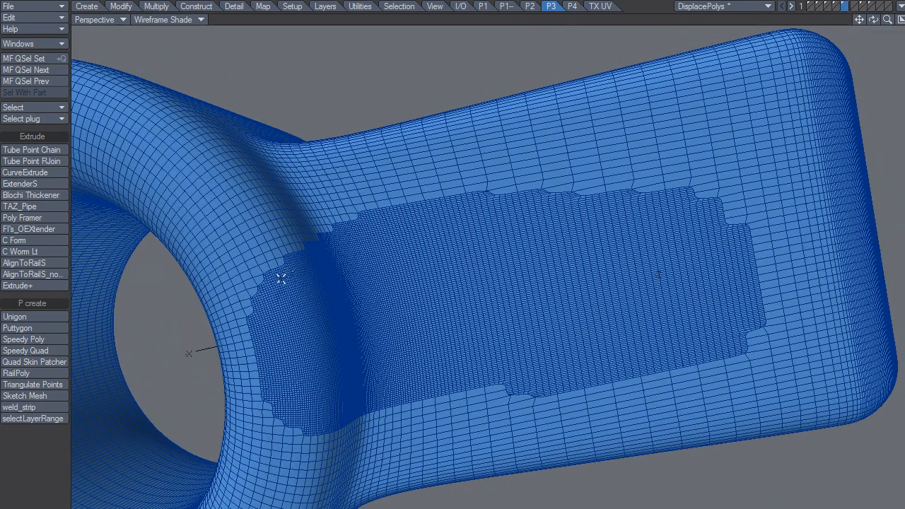
pyautogui.moveTo(289, 235)
pyautogui.mouseDown(button='right')
pyautogui.moveTo(238, 364)
pyautogui.moveTo(278, 440)
pyautogui.moveTo(574, 405)
pyautogui.moveTo(768, 333)
pyautogui.moveTo(771, 237)
pyautogui.moveTo(640, 168)
pyautogui.moveTo(396, 201)
pyautogui.moveTo(304, 228)
pyautogui.moveTo(277, 292)
pyautogui.moveTo(283, 300)
pyautogui.mouseUp(button='right')
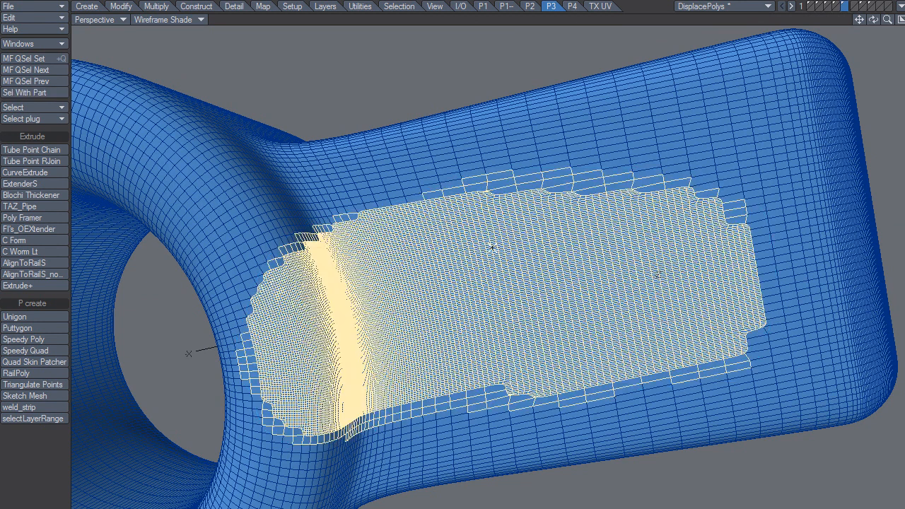
# Stencil the background template shape onto the selected polygons along the Z axis with the Default surface, and clear the selection
pyautogui.click(838, 8)
pyautogui.keyDown('alt'); pyautogui.moveTo(596, 204); pyautogui.dragTo(653, 207); pyautogui.keyUp('alt')
pyautogui.keyDown('alt'); pyautogui.moveTo(505, 320); pyautogui.dragTo(483, 316); pyautogui.keyUp('alt')
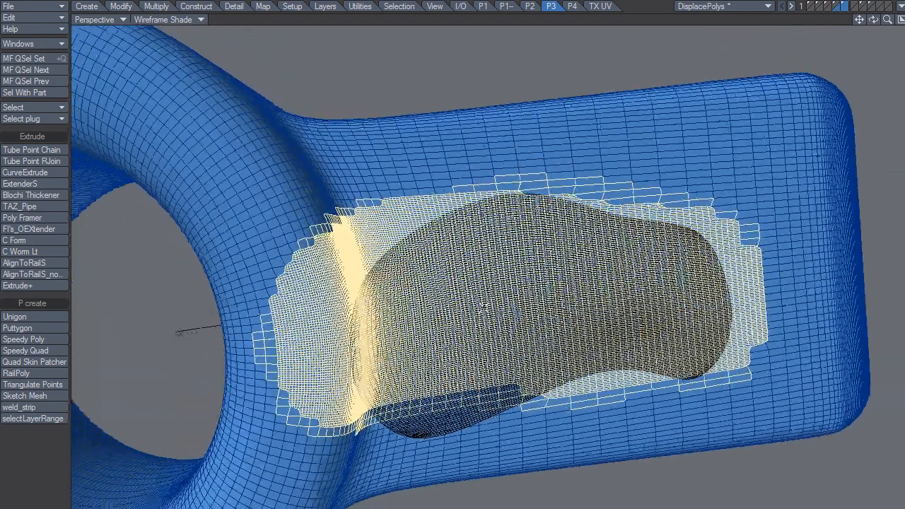
pyautogui.hotkey('shift', 'r')
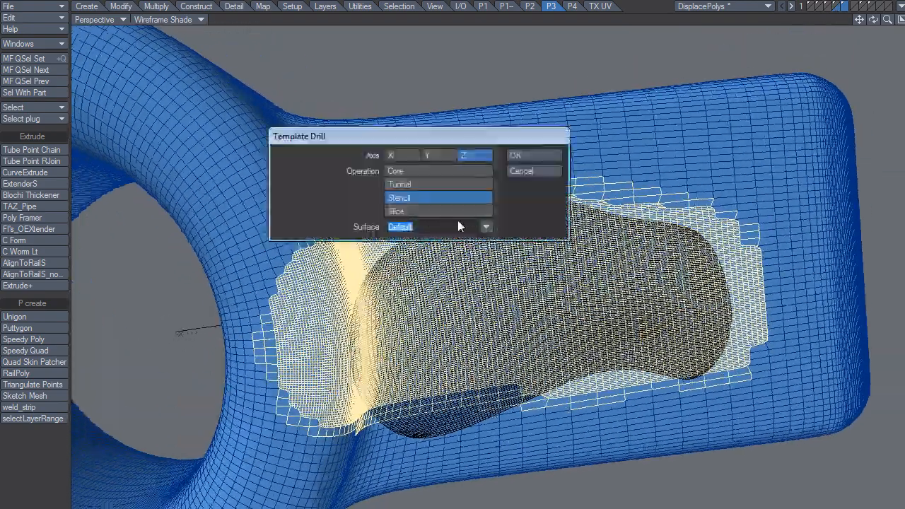
pyautogui.click(528, 155)
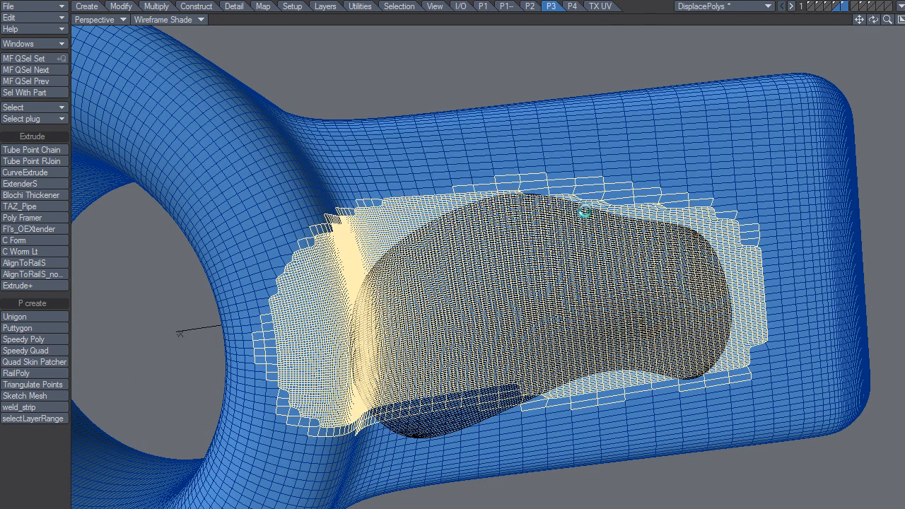
pyautogui.press('/')
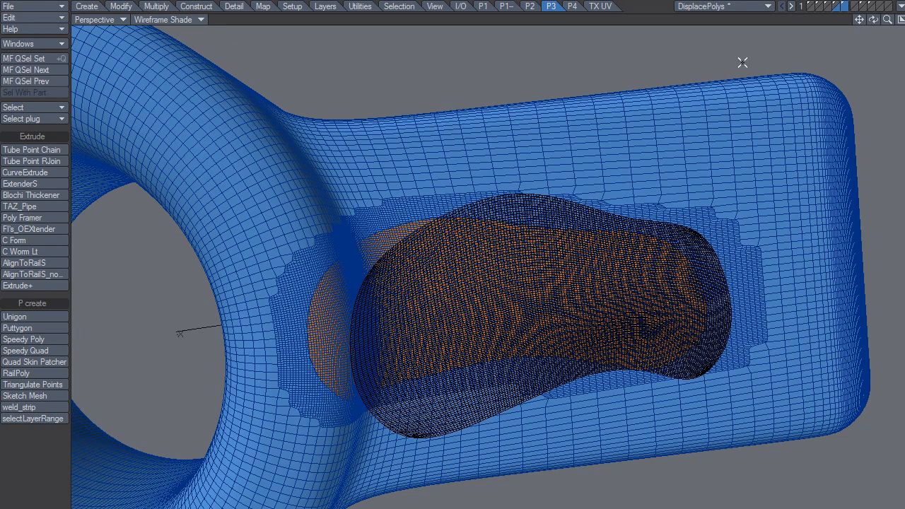
# Select the stenciled polygons by their Default surface and thicken them by 21 mm with Blochi Thickener, using the Outer selection option
pyautogui.click(844, 3)
pyautogui.keyDown('ctrl'); pyautogui.keyDown('alt'); pyautogui.moveTo(451, 256); pyautogui.dragTo(501, 262); pyautogui.keyUp('alt'); pyautogui.keyUp('ctrl')
pyautogui.keyDown('alt'); pyautogui.moveTo(443, 287); pyautogui.dragTo(428, 264); pyautogui.keyUp('alt')
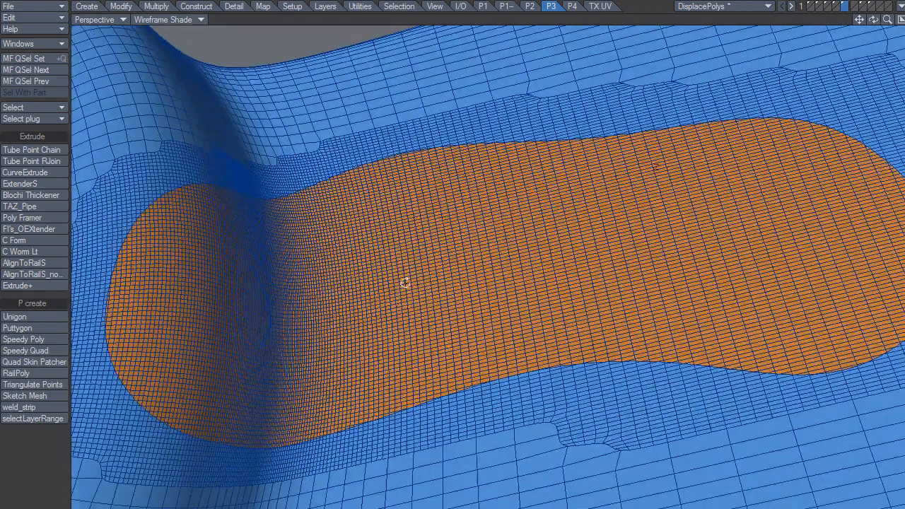
pyautogui.press('w')
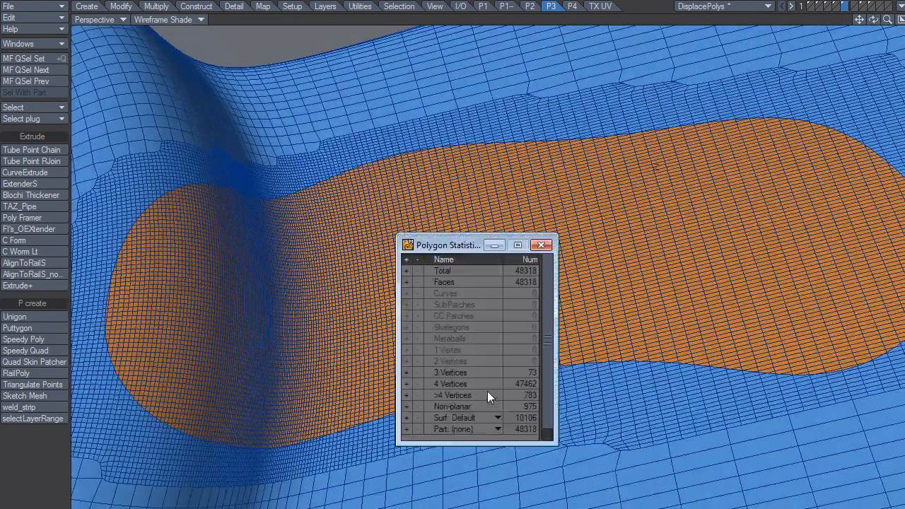
pyautogui.click(405, 417)
pyautogui.click(541, 244)
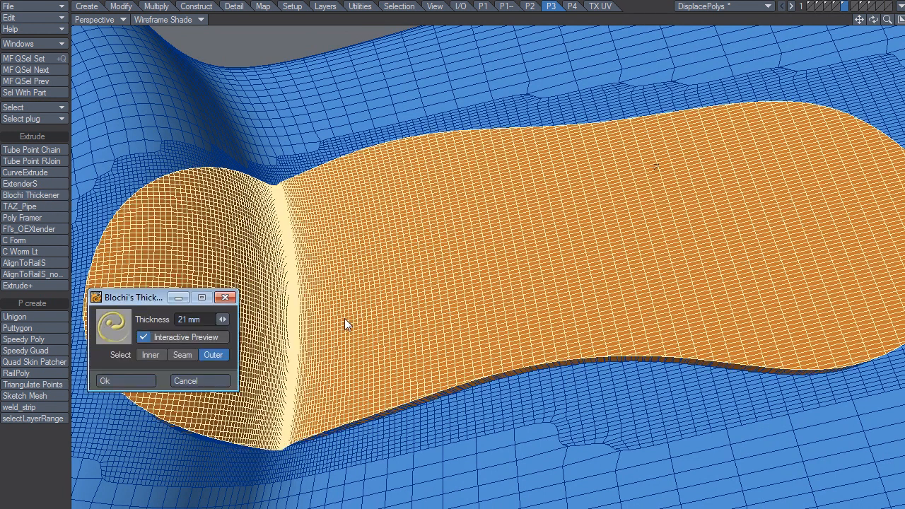
pyautogui.click(143, 382)
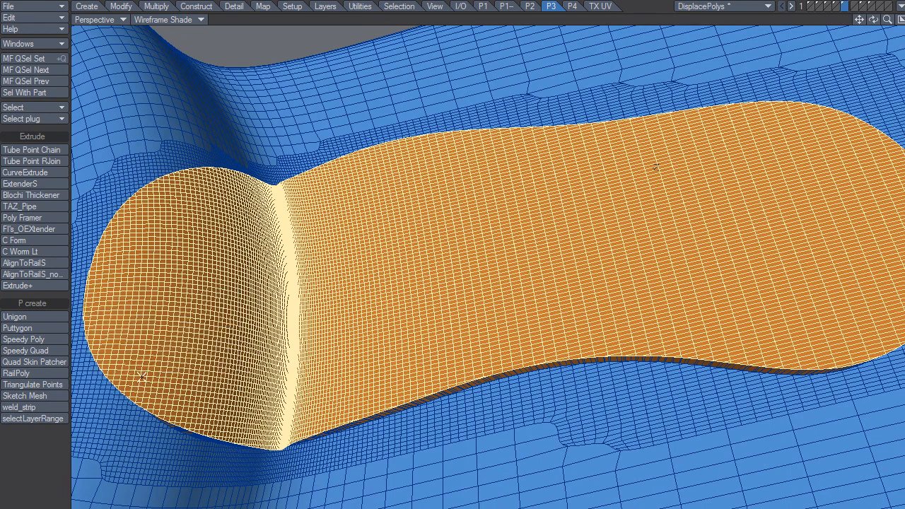
pyautogui.press('/')
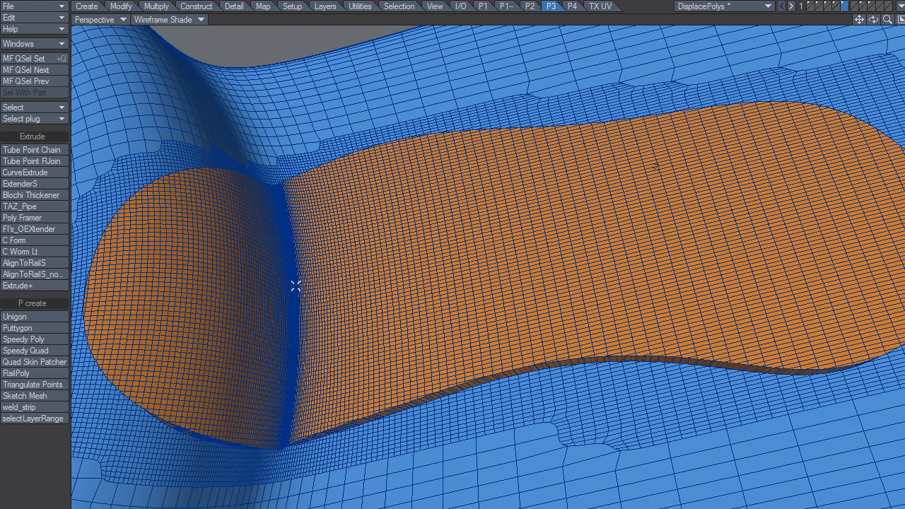
# Examine the thickened patch's border in Smooth Shade, especially its side wall where it crosses the crease between ring and arm
pyautogui.click(201, 19)
pyautogui.click(203, 37)
pyautogui.moveTo(293, 291)
pyautogui.keyDown('alt'); pyautogui.mouseDown()
pyautogui.moveTo(347, 302)
pyautogui.moveTo(319, 326)
pyautogui.mouseUp(); pyautogui.keyUp('alt')
pyautogui.moveTo(264, 264)
pyautogui.mouseDown(button='right')
pyautogui.moveTo(248, 405)
pyautogui.moveTo(295, 297)
pyautogui.mouseUp(button='right')
pyautogui.press('/')
pyautogui.moveTo(263, 269)
pyautogui.mouseDown(button='right')
pyautogui.moveTo(236, 438)
pyautogui.moveTo(334, 291)
pyautogui.mouseUp(button='right')
pyautogui.press('/')
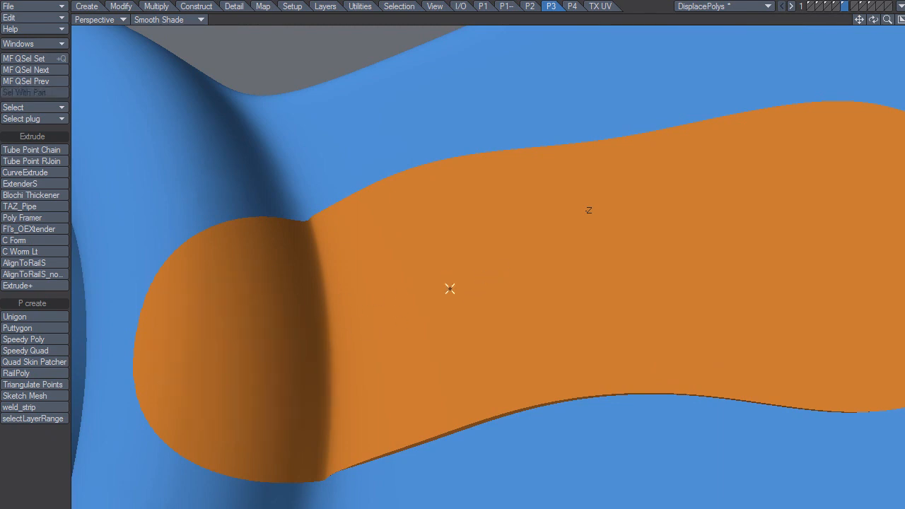
pyautogui.keyDown('alt'); pyautogui.moveTo(375, 426); pyautogui.dragTo(624, 356); pyautogui.keyUp('alt')
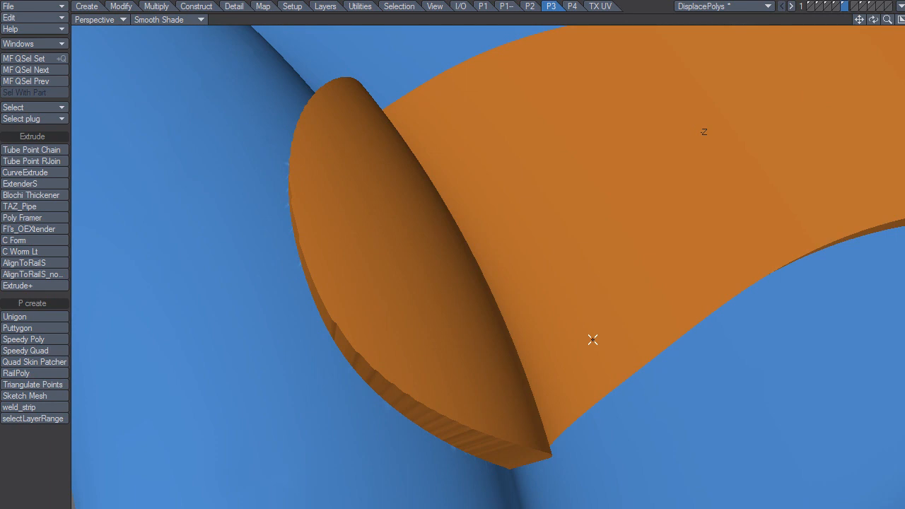
pyautogui.keyDown('ctrl'); pyautogui.keyDown('alt'); pyautogui.moveTo(562, 310); pyautogui.dragTo(474, 351); pyautogui.keyUp('alt'); pyautogui.keyUp('ctrl')
pyautogui.keyDown('alt'); pyautogui.moveTo(530, 326); pyautogui.dragTo(502, 207); pyautogui.keyUp('alt')
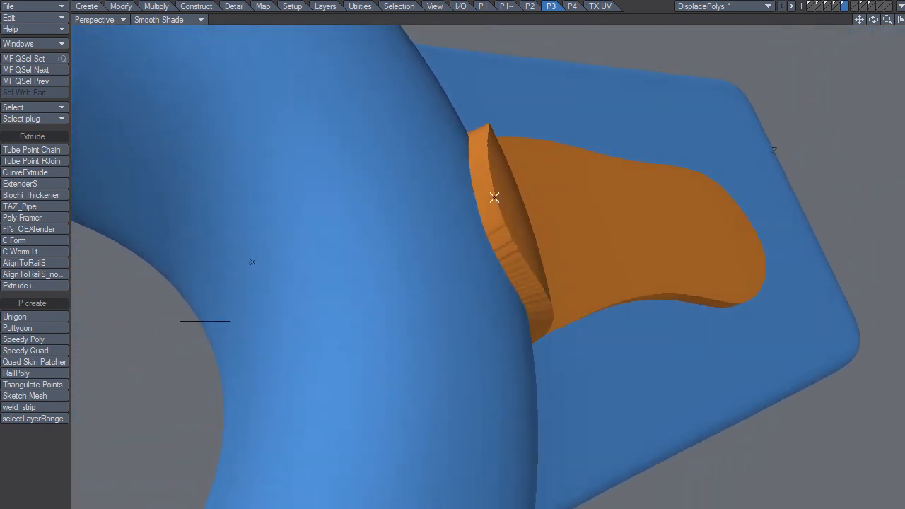
pyautogui.keyDown('alt'); pyautogui.moveTo(561, 266); pyautogui.dragTo(394, 208); pyautogui.keyUp('alt')
pyautogui.keyDown('alt'); pyautogui.moveTo(525, 218); pyautogui.dragTo(444, 188); pyautogui.keyUp('alt')
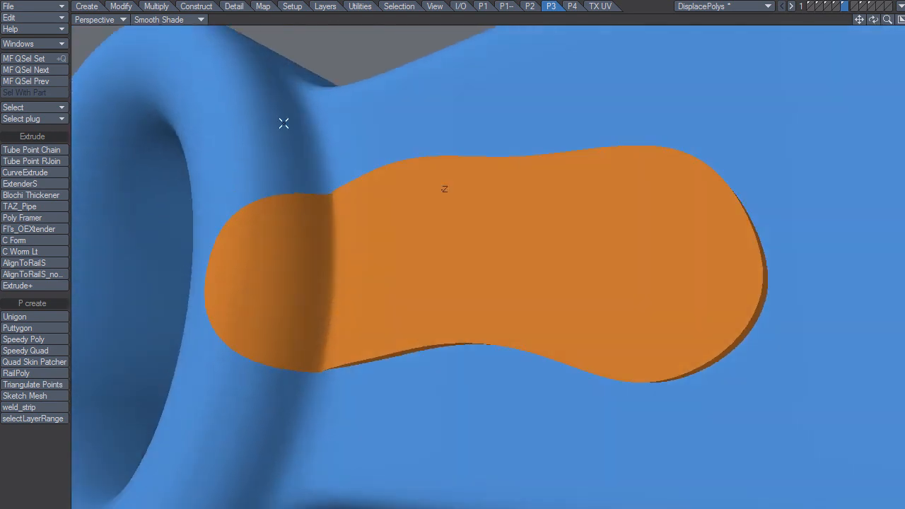
# Examine the narrow side wall polygons at the patch's ring end in Wireframe Shade
pyautogui.click(200, 20)
pyautogui.click(205, 7)
pyautogui.keyDown('alt'); pyautogui.moveTo(362, 245); pyautogui.dragTo(545, 199); pyautogui.keyUp('alt')
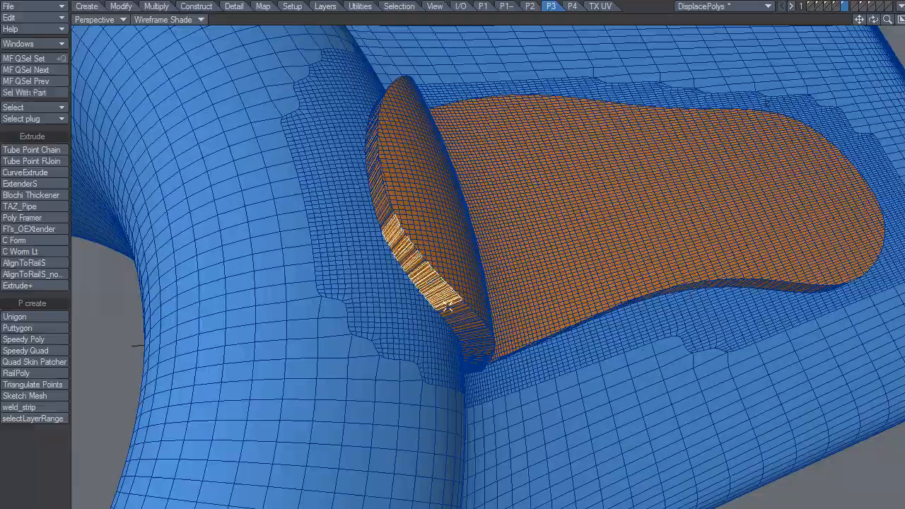
pyautogui.keyDown('alt'); pyautogui.moveTo(580, 250); pyautogui.dragTo(529, 277); pyautogui.keyUp('alt')
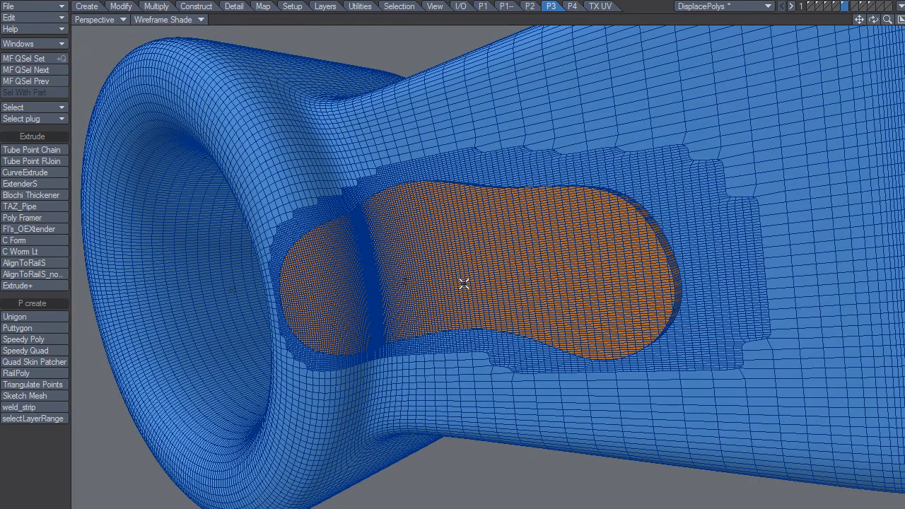
# Delete the densely subdivided template shape and display the coarser template in the layer before it
pyautogui.click(838, 6)
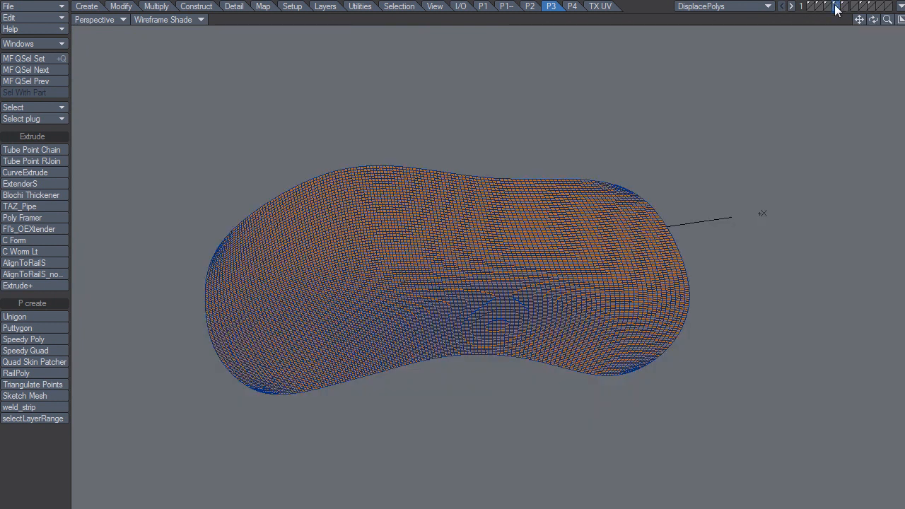
pyautogui.press('Delete')
pyautogui.click(828, 6)
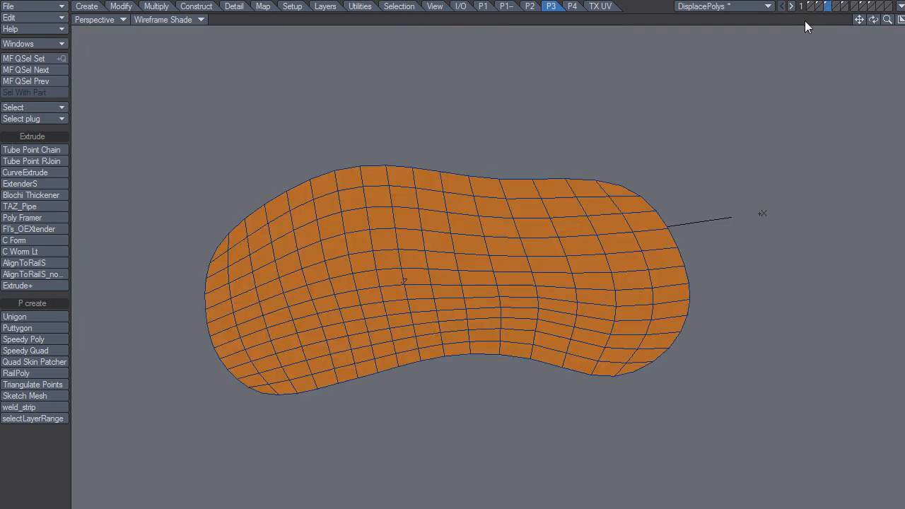
# Display the grey and orange alternative patch layers, and examine the orange one in Wireframe Shade and Smooth Shade
pyautogui.click(864, 7)
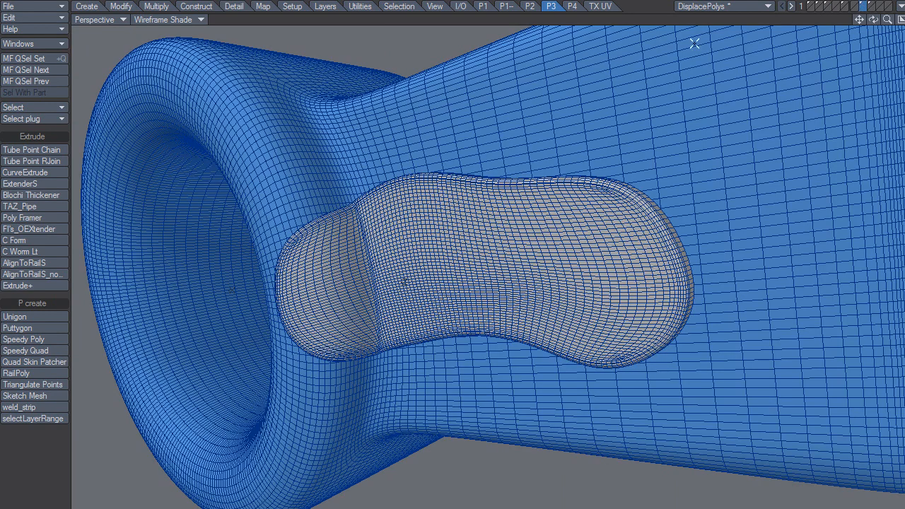
pyautogui.click(871, 7)
pyautogui.keyDown('alt'); pyautogui.moveTo(407, 327); pyautogui.dragTo(365, 141); pyautogui.keyUp('alt')
pyautogui.click(199, 21)
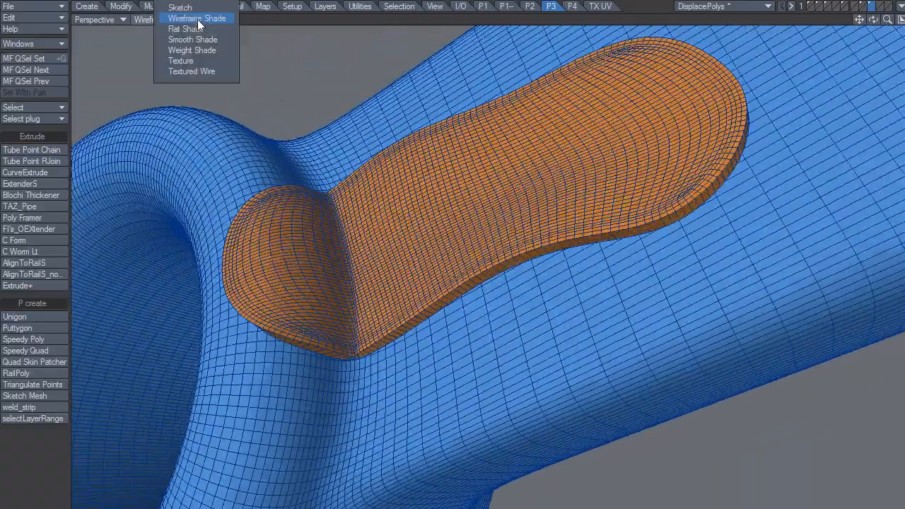
pyautogui.click(200, 41)
pyautogui.keyDown('alt'); pyautogui.moveTo(493, 199); pyautogui.dragTo(453, 313); pyautogui.keyUp('alt')
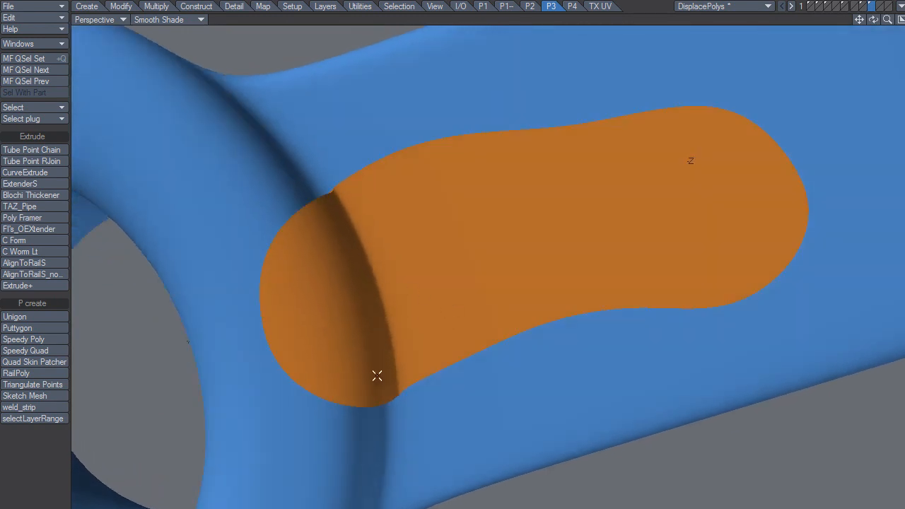
# Examine the orange patch's lower corner at the crease up close, in Smooth Shade and Wireframe Shade
pyautogui.click(380, 338)
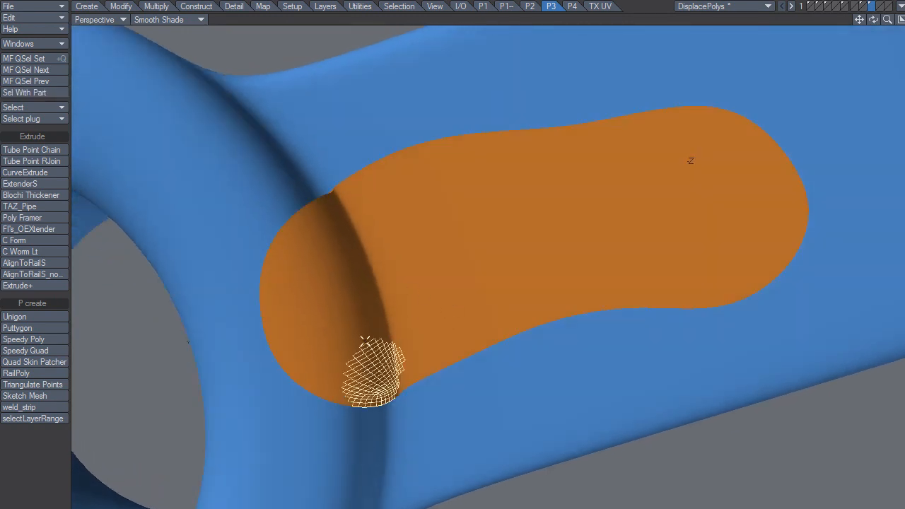
pyautogui.hotkey('shift', 'a')
pyautogui.keyDown('alt'); pyautogui.moveTo(470, 379); pyautogui.dragTo(372, 280); pyautogui.keyUp('alt')
pyautogui.press('/')
pyautogui.keyDown('alt'); pyautogui.moveTo(559, 287); pyautogui.dragTo(596, 406); pyautogui.keyUp('alt')
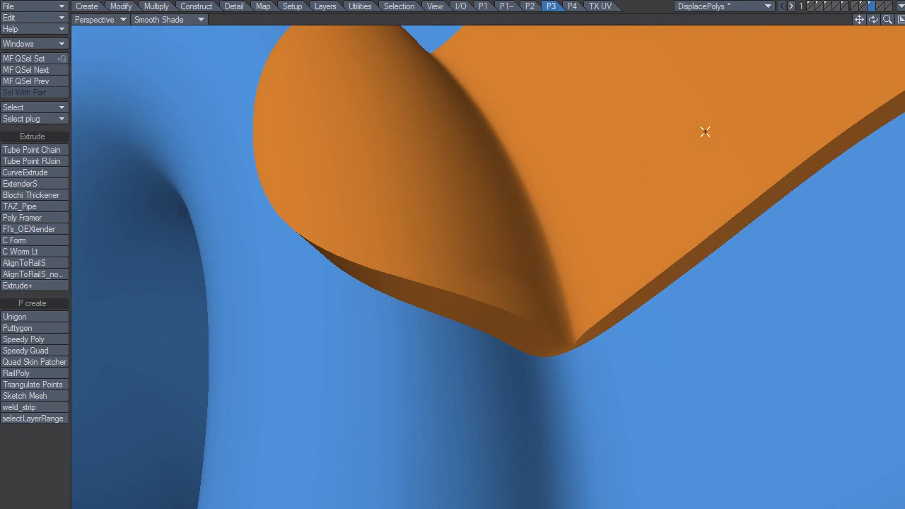
pyautogui.click(170, 19)
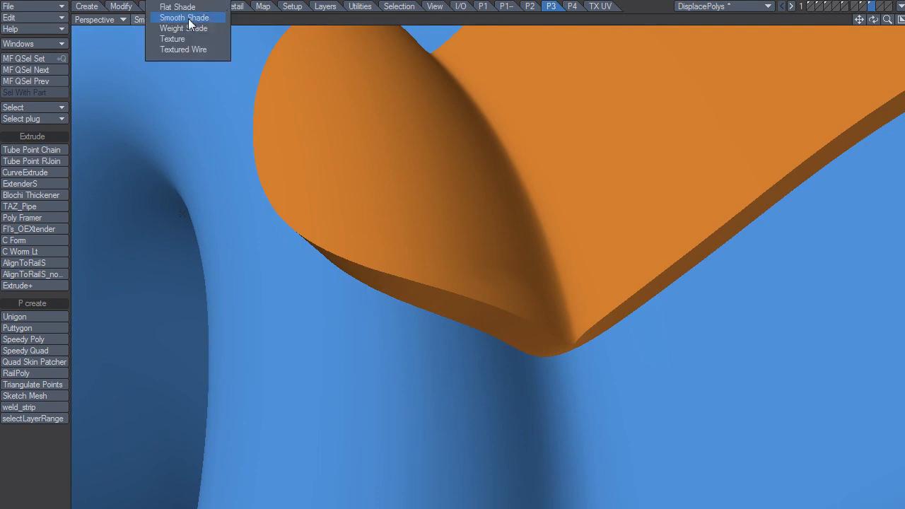
pyautogui.click(198, 2)
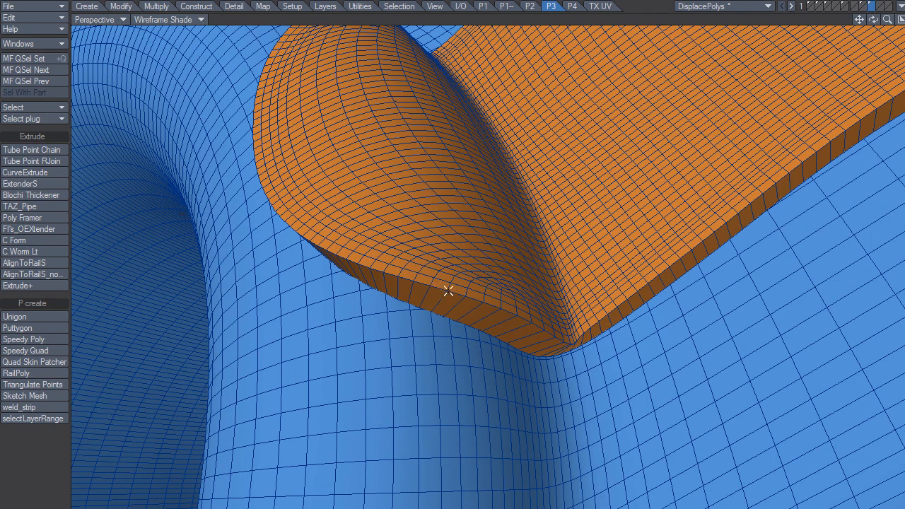
# Examine the rounded edges of the grey patch version, first in Wireframe Shade and finally in Smooth Shade
pyautogui.click(864, 6)
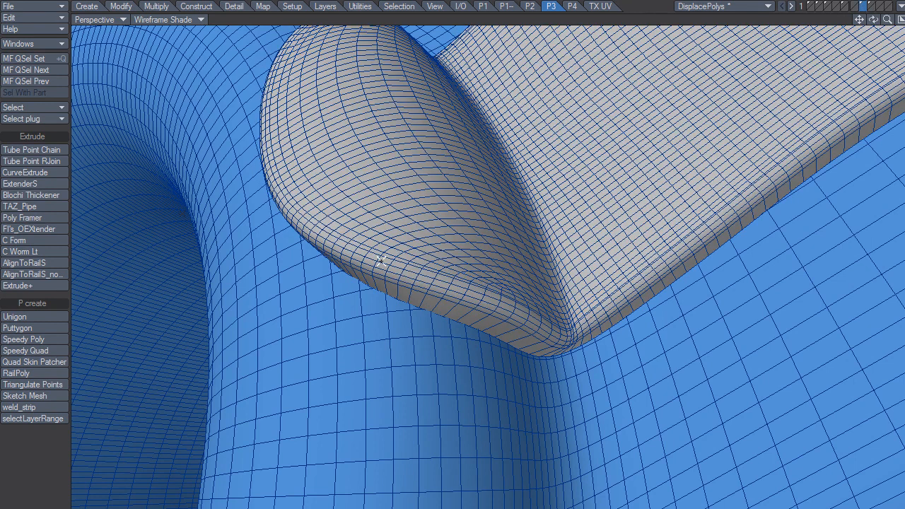
pyautogui.click(188, 17)
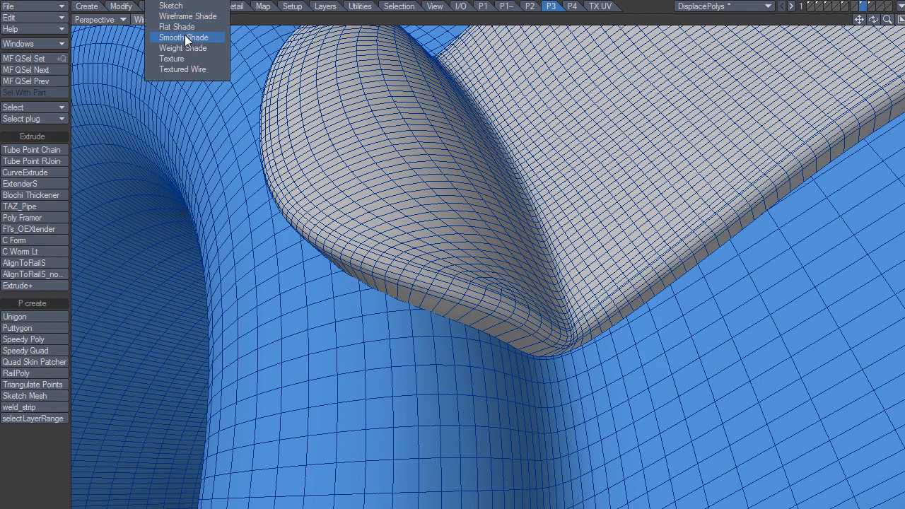
pyautogui.click(185, 36)
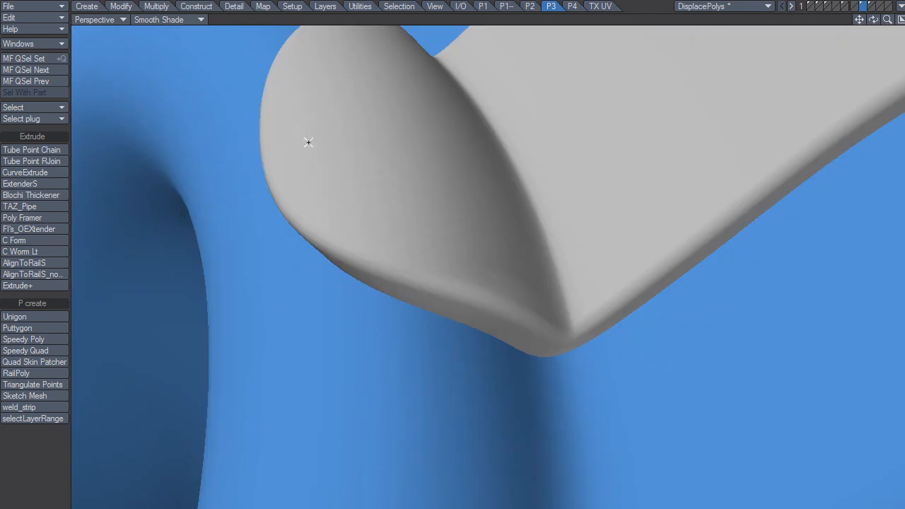
pyautogui.moveTo(535, 344)
pyautogui.keyDown('alt'); pyautogui.mouseDown()
pyautogui.moveTo(608, 297)
pyautogui.moveTo(475, 278)
pyautogui.moveTo(414, 325)
pyautogui.moveTo(535, 292)
pyautogui.moveTo(530, 236)
pyautogui.moveTo(547, 287)
pyautogui.moveTo(524, 319)
pyautogui.moveTo(548, 301)
pyautogui.moveTo(550, 277)
pyautogui.moveTo(567, 263)
pyautogui.moveTo(572, 305)
pyautogui.moveTo(481, 289)
pyautogui.moveTo(568, 282)
pyautogui.moveTo(577, 301)
pyautogui.mouseUp(); pyautogui.keyUp('alt')
pyautogui.keyDown('alt'); pyautogui.keyDown('shift'); pyautogui.moveTo(505, 266); pyautogui.dragTo(426, 226); pyautogui.keyUp('shift'); pyautogui.keyUp('alt')
pyautogui.keyDown('alt'); pyautogui.moveTo(444, 301); pyautogui.dragTo(516, 247); pyautogui.keyUp('alt')
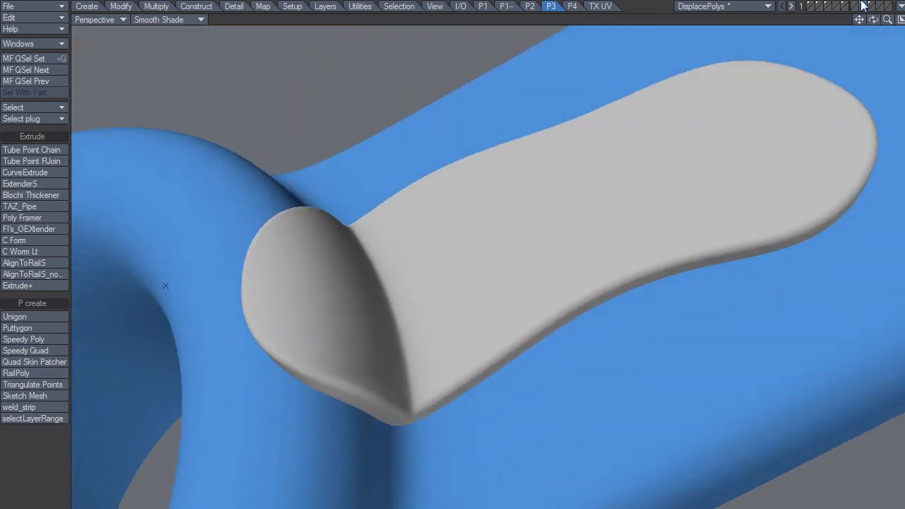
# Examine the grey patch's mesh flow at the crease in Wireframe Shade, and display the orange patch layer for comparison
pyautogui.click(199, 14)
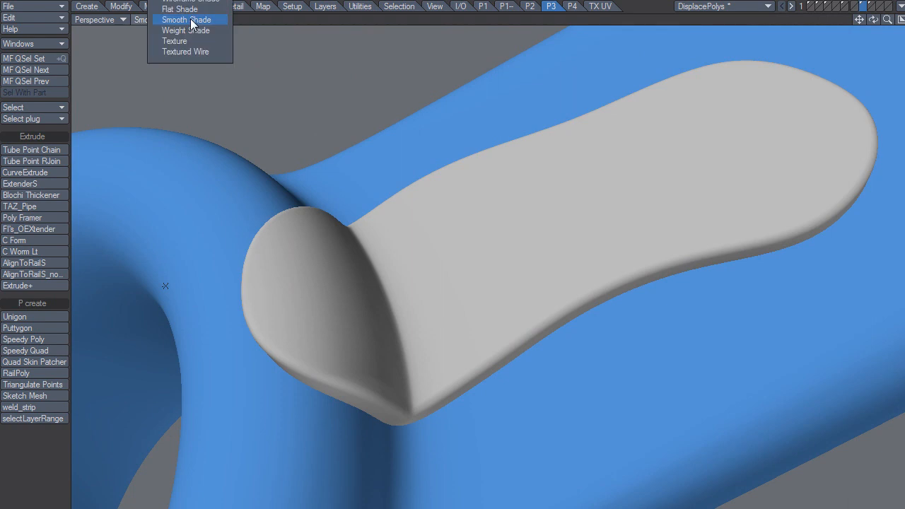
pyautogui.click(203, 5)
pyautogui.keyDown('ctrl'); pyautogui.keyDown('alt'); pyautogui.moveTo(399, 290); pyautogui.dragTo(459, 314); pyautogui.keyUp('alt'); pyautogui.keyUp('ctrl')
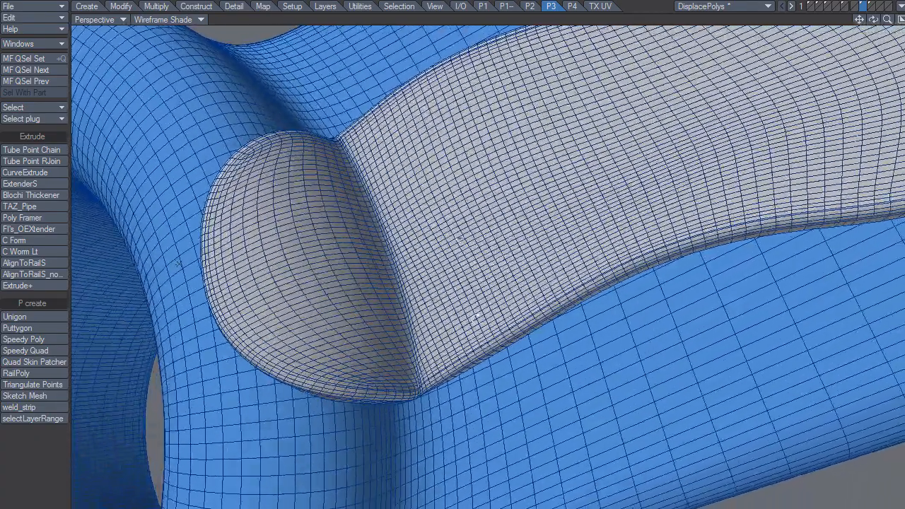
pyautogui.click(870, 5)
# Switch the orange patch to Smooth Shade and examine the shading beside the crease up close
pyautogui.click(192, 18)
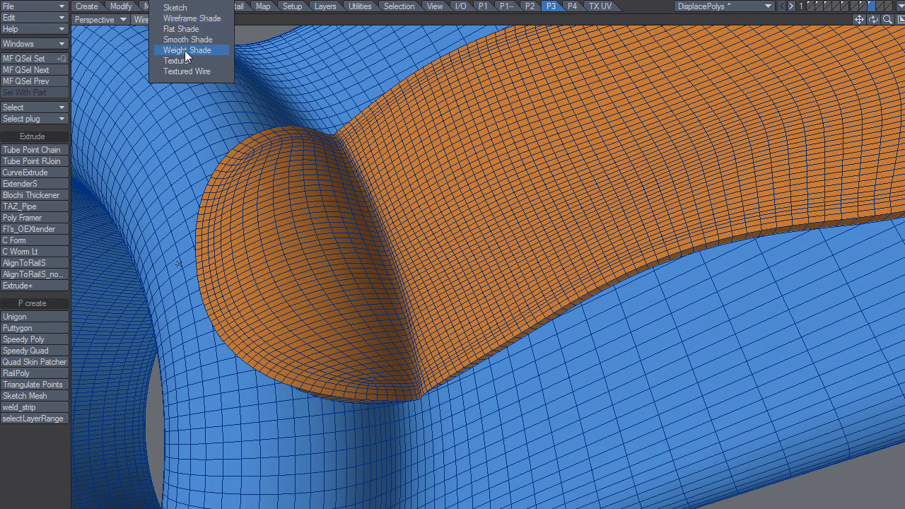
pyautogui.click(188, 40)
pyautogui.moveTo(378, 377)
pyautogui.keyDown('alt'); pyautogui.mouseDown()
pyautogui.moveTo(441, 344)
pyautogui.moveTo(412, 224)
pyautogui.moveTo(380, 344)
pyautogui.mouseUp(); pyautogui.keyUp('alt')
pyautogui.moveTo(330, 316)
pyautogui.mouseDown(button='right')
pyautogui.moveTo(384, 345)
pyautogui.moveTo(376, 331)
pyautogui.mouseUp(button='right')
pyautogui.moveTo(396, 343)
pyautogui.keyDown('alt'); pyautogui.mouseDown()
pyautogui.moveTo(412, 353)
pyautogui.moveTo(478, 353)
pyautogui.moveTo(476, 375)
pyautogui.moveTo(452, 369)
pyautogui.moveTo(455, 346)
pyautogui.moveTo(497, 338)
pyautogui.moveTo(489, 339)
pyautogui.moveTo(511, 317)
pyautogui.mouseUp(); pyautogui.keyUp('alt')
pyautogui.press('/')
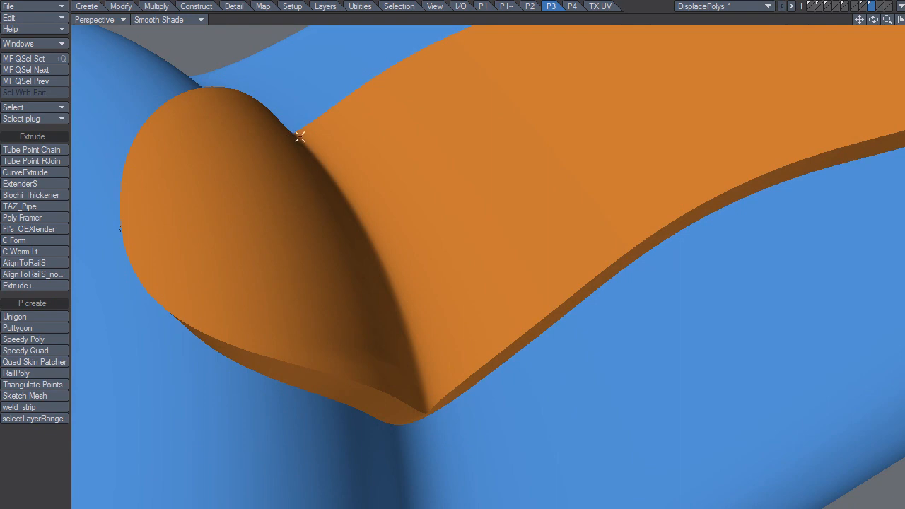
pyautogui.keyDown('alt'); pyautogui.moveTo(410, 263); pyautogui.dragTo(434, 301); pyautogui.keyUp('alt')
# Highlight the orange patch's polygons beside the crease by selecting them in two passes, clearing the selection after each
pyautogui.moveTo(284, 123)
pyautogui.mouseDown()
pyautogui.moveTo(320, 174)
pyautogui.moveTo(357, 331)
pyautogui.moveTo(399, 368)
pyautogui.moveTo(369, 377)
pyautogui.mouseUp()
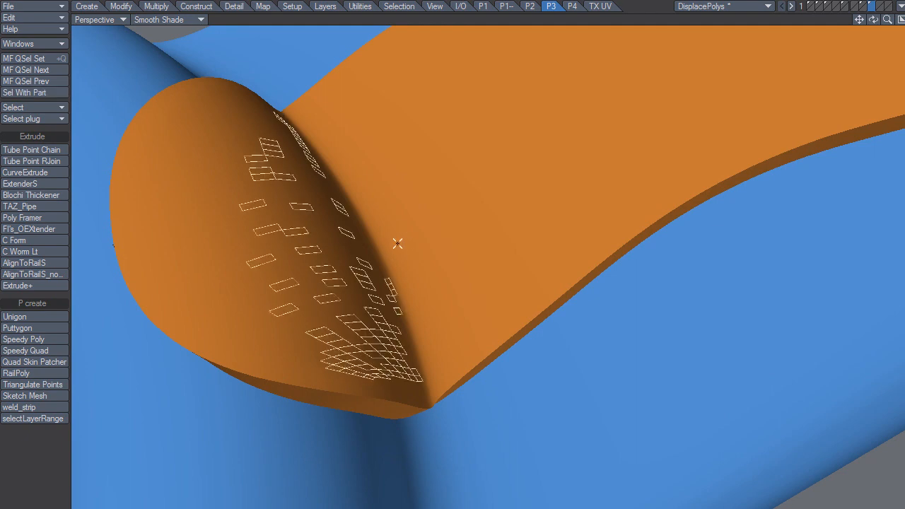
pyautogui.press('/')
pyautogui.keyDown('alt'); pyautogui.moveTo(446, 346); pyautogui.dragTo(455, 297); pyautogui.keyUp('alt')
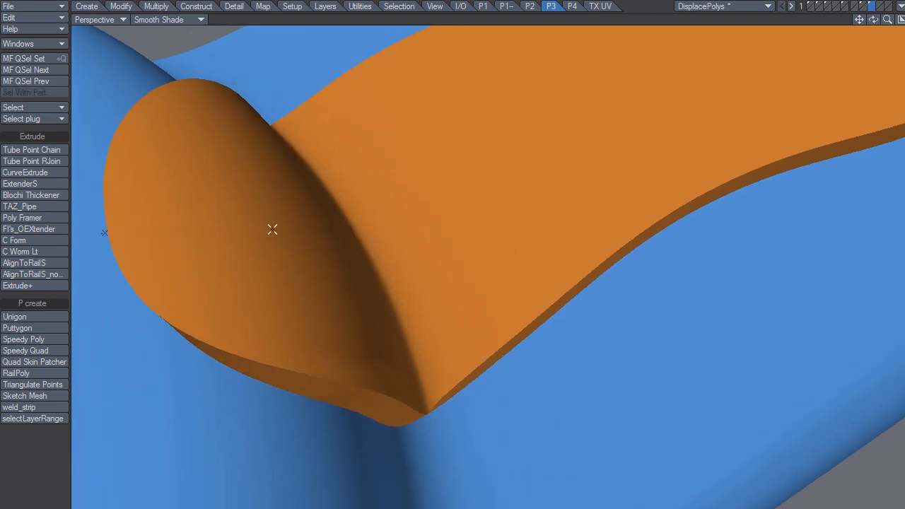
pyautogui.keyDown('alt'); pyautogui.moveTo(412, 361); pyautogui.dragTo(444, 307); pyautogui.keyUp('alt')
pyautogui.moveTo(413, 349)
pyautogui.keyDown('alt'); pyautogui.mouseDown()
pyautogui.moveTo(477, 346)
pyautogui.moveTo(415, 356)
pyautogui.moveTo(412, 348)
pyautogui.moveTo(402, 365)
pyautogui.moveTo(369, 361)
pyautogui.mouseUp(); pyautogui.keyUp('alt')
pyautogui.moveTo(337, 203)
pyautogui.mouseDown()
pyautogui.moveTo(350, 258)
pyautogui.moveTo(402, 366)
pyautogui.moveTo(299, 252)
pyautogui.moveTo(369, 305)
pyautogui.mouseUp()
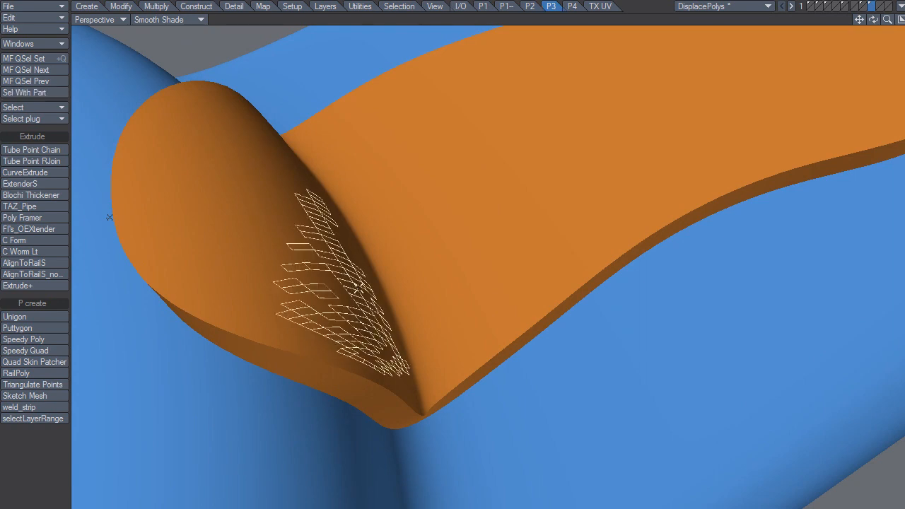
pyautogui.press('/')
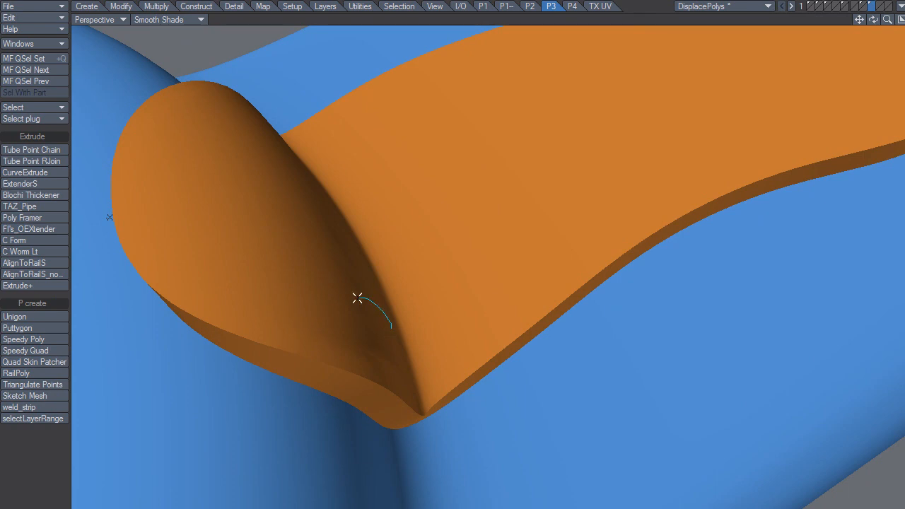
# Examine the orange patch's lower crease area and border thickness in Smooth Shade from several angles, leaving nothing selected
pyautogui.moveTo(382, 312); pyautogui.dragTo(380, 336)
pyautogui.moveTo(449, 321)
pyautogui.keyDown('alt'); pyautogui.mouseDown()
pyautogui.moveTo(464, 345)
pyautogui.moveTo(489, 351)
pyautogui.moveTo(423, 344)
pyautogui.moveTo(430, 365)
pyautogui.moveTo(408, 340)
pyautogui.moveTo(462, 321)
pyautogui.moveTo(451, 382)
pyautogui.moveTo(440, 354)
pyautogui.moveTo(485, 346)
pyautogui.moveTo(455, 318)
pyautogui.moveTo(476, 343)
pyautogui.moveTo(452, 348)
pyautogui.moveTo(459, 372)
pyautogui.moveTo(433, 358)
pyautogui.moveTo(448, 378)
pyautogui.moveTo(450, 363)
pyautogui.mouseUp(); pyautogui.keyUp('alt')
pyautogui.press('/')
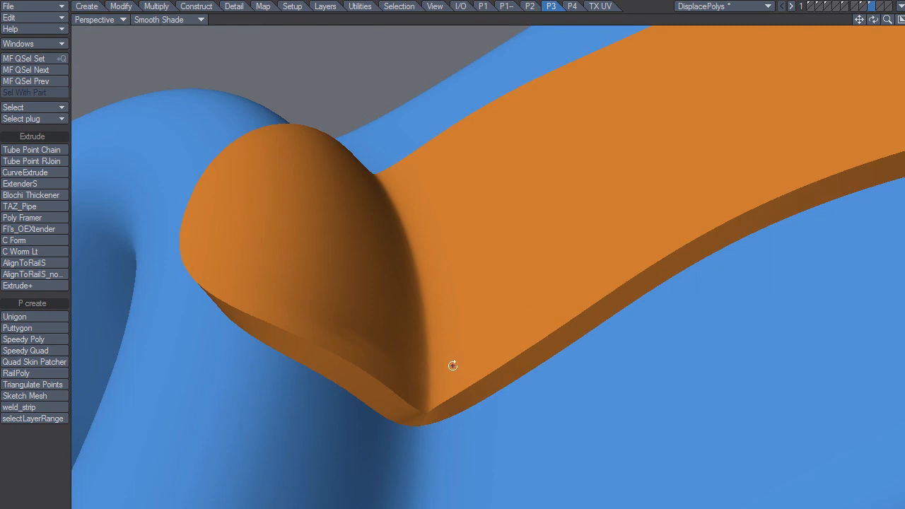
pyautogui.keyDown('alt'); pyautogui.moveTo(434, 352); pyautogui.dragTo(510, 341); pyautogui.keyUp('alt')
pyautogui.moveTo(370, 290); pyautogui.dragTo(398, 305, button='right')
pyautogui.press('/')
pyautogui.keyDown('alt'); pyautogui.moveTo(427, 361); pyautogui.dragTo(408, 397); pyautogui.keyUp('alt')
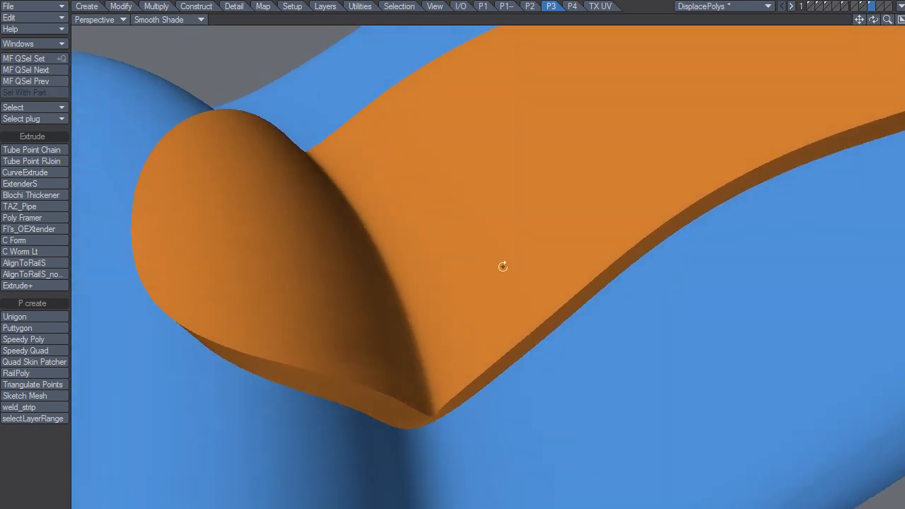
pyautogui.keyDown('alt'); pyautogui.moveTo(489, 295); pyautogui.dragTo(519, 327); pyautogui.keyUp('alt')
pyautogui.moveTo(369, 395); pyautogui.dragTo(365, 410)
pyautogui.press('/')
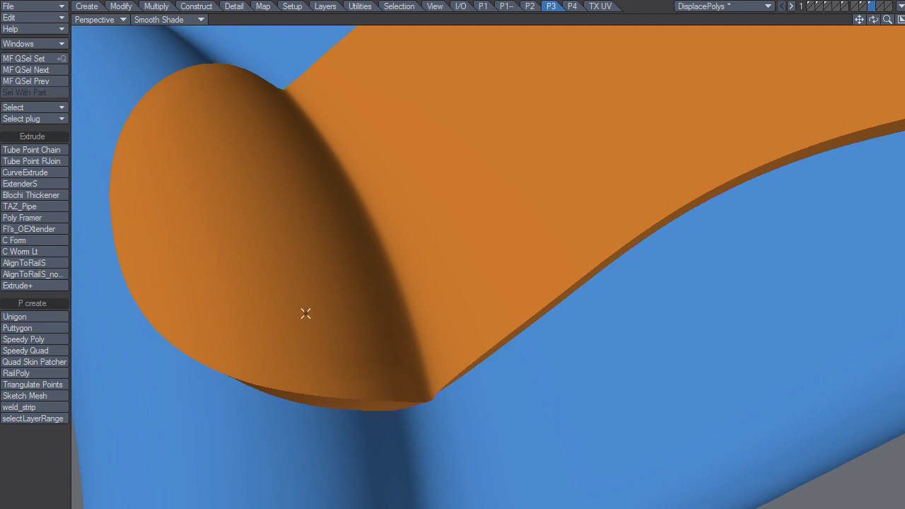
# Display the grey patch layer and examine its crease and rounded border from several angles in Smooth Shade
pyautogui.click(864, 6)
pyautogui.moveTo(355, 392); pyautogui.dragTo(353, 396)
pyautogui.press('/')
pyautogui.keyDown('alt'); pyautogui.moveTo(415, 392); pyautogui.dragTo(465, 376); pyautogui.keyUp('alt')
pyautogui.keyDown('ctrl'); pyautogui.keyDown('alt'); pyautogui.moveTo(492, 339); pyautogui.dragTo(453, 351); pyautogui.keyUp('alt'); pyautogui.keyUp('ctrl')
pyautogui.keyDown('alt'); pyautogui.moveTo(517, 273); pyautogui.dragTo(418, 283); pyautogui.keyUp('alt')
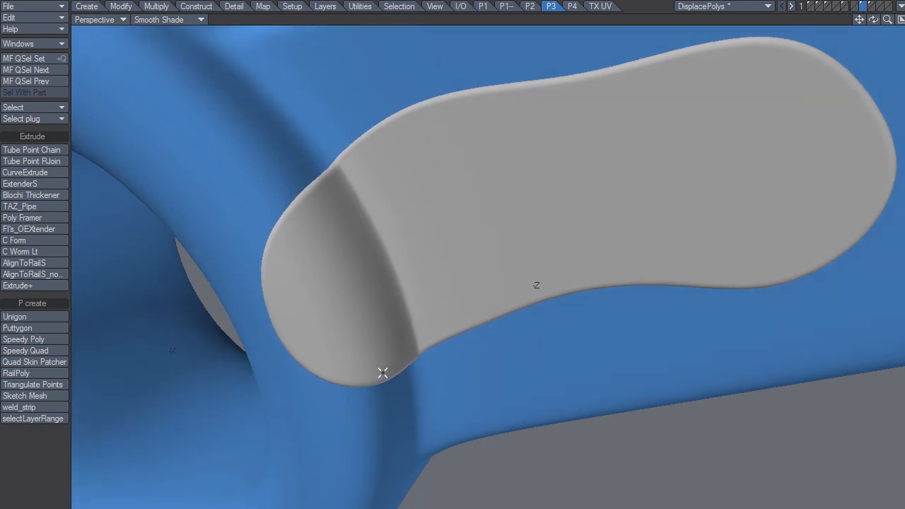
pyautogui.keyDown('alt'); pyautogui.moveTo(404, 343); pyautogui.dragTo(434, 330); pyautogui.keyUp('alt')
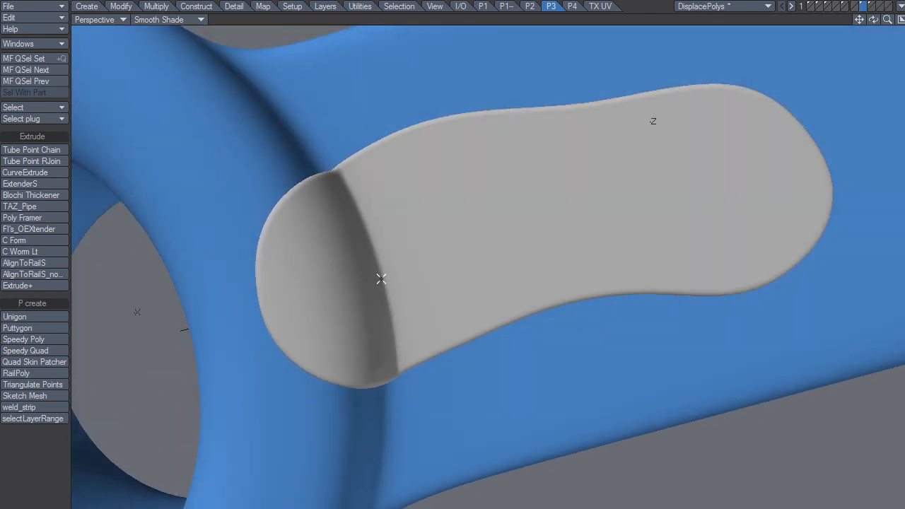
pyautogui.keyDown('alt'); pyautogui.moveTo(374, 290); pyautogui.dragTo(441, 353); pyautogui.keyUp('alt')
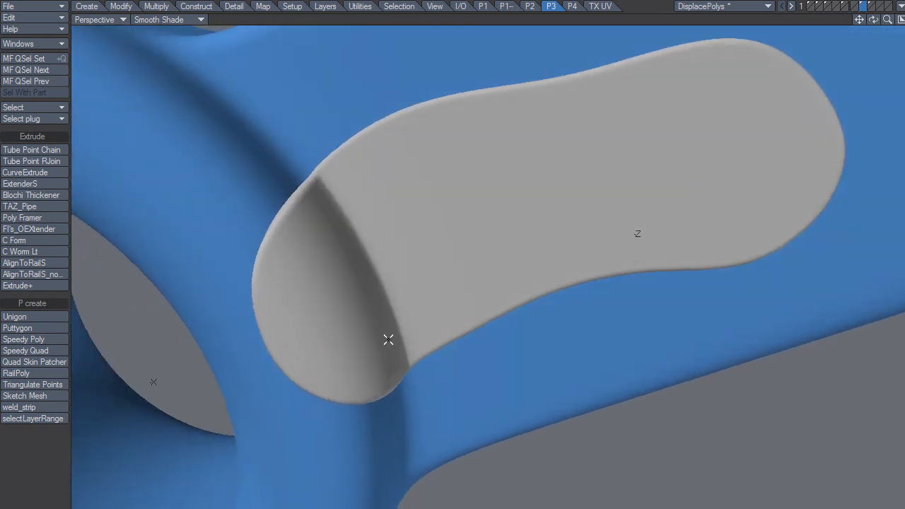
pyautogui.keyDown('alt'); pyautogui.moveTo(396, 334); pyautogui.dragTo(521, 224); pyautogui.keyUp('alt')
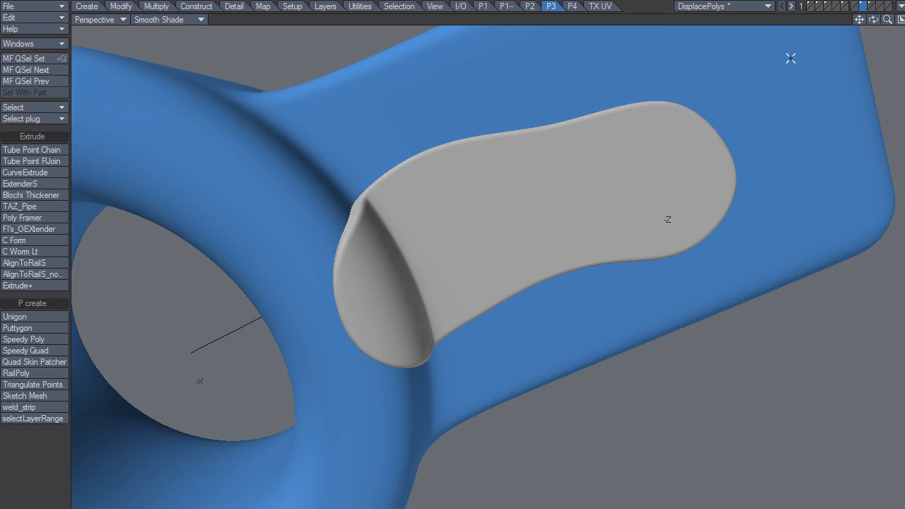
# Review the flat template and both blue mesh layers, and set layer 2 as foreground with the template in the background
pyautogui.click(821, 6)
pyautogui.click(826, 7)
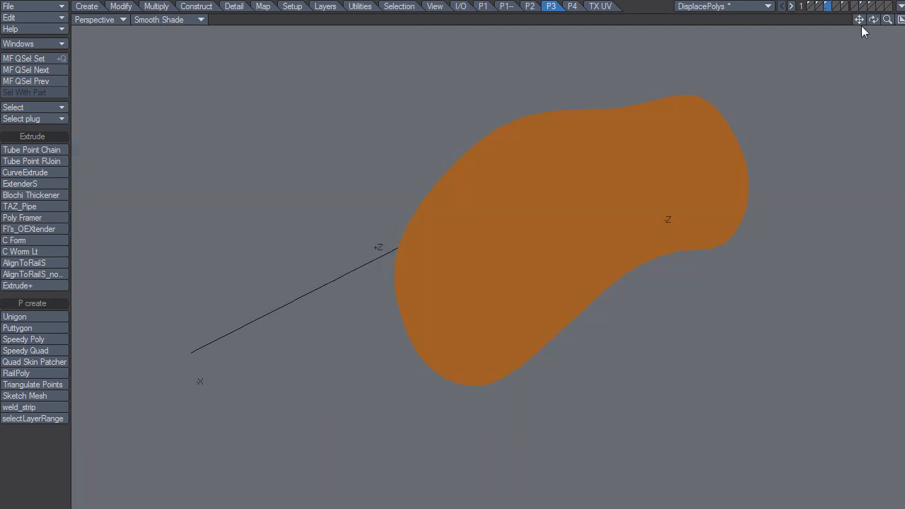
pyautogui.keyDown('alt'); pyautogui.moveTo(626, 208); pyautogui.dragTo(558, 320); pyautogui.keyUp('alt')
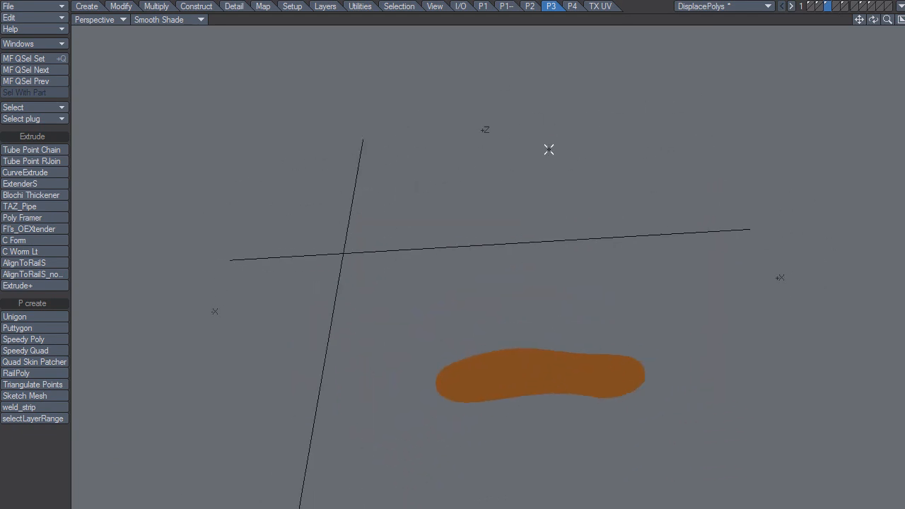
pyautogui.click(819, 6)
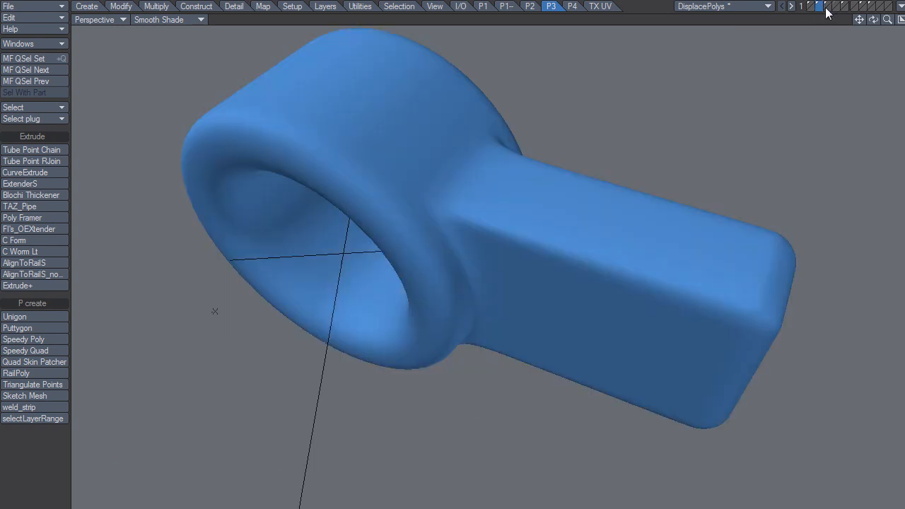
pyautogui.click(828, 9)
pyautogui.keyDown('alt'); pyautogui.moveTo(561, 369); pyautogui.dragTo(570, 395); pyautogui.keyUp('alt')
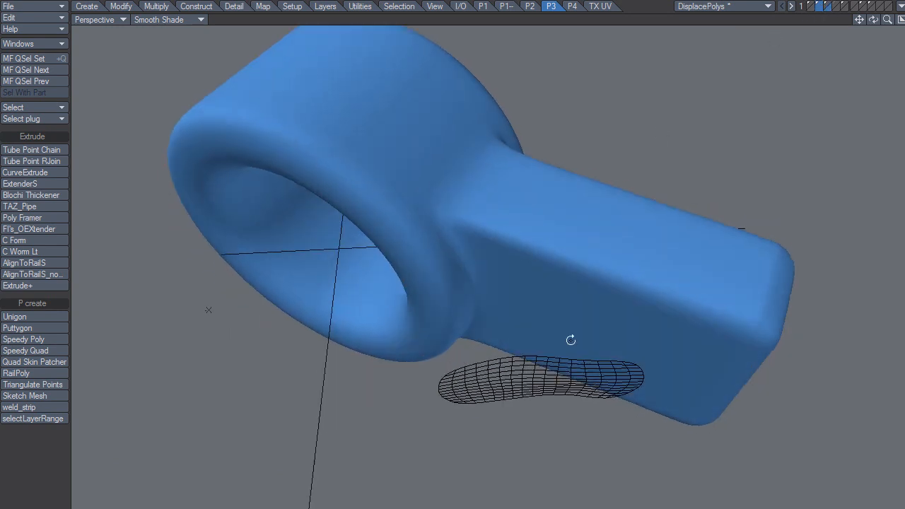
pyautogui.press('1')
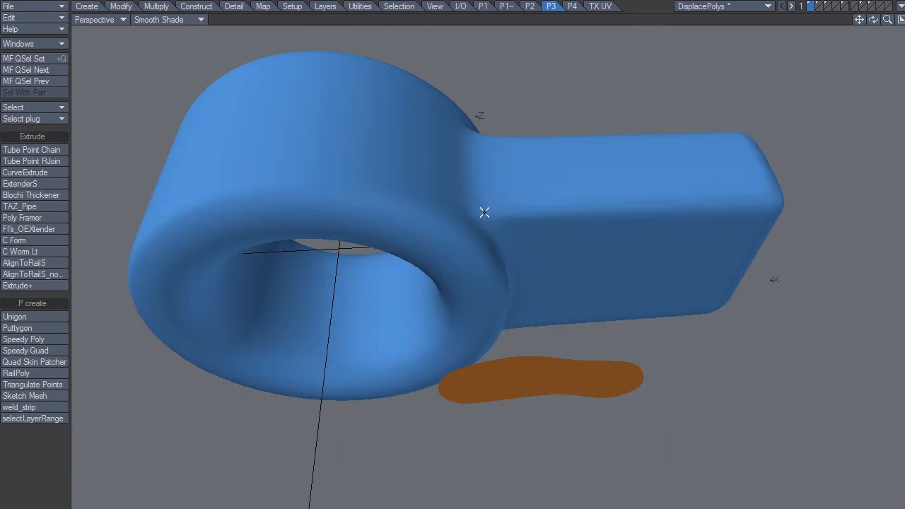
pyautogui.press('2')
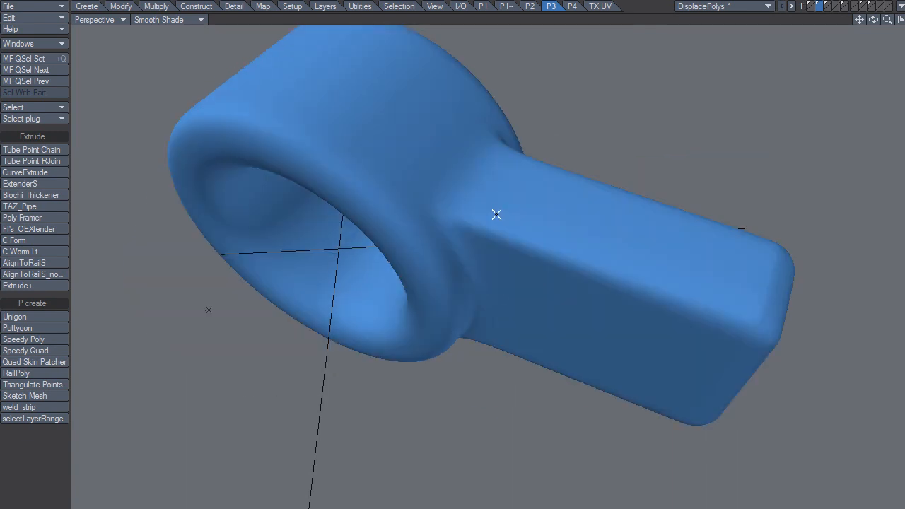
pyautogui.click(830, 10)
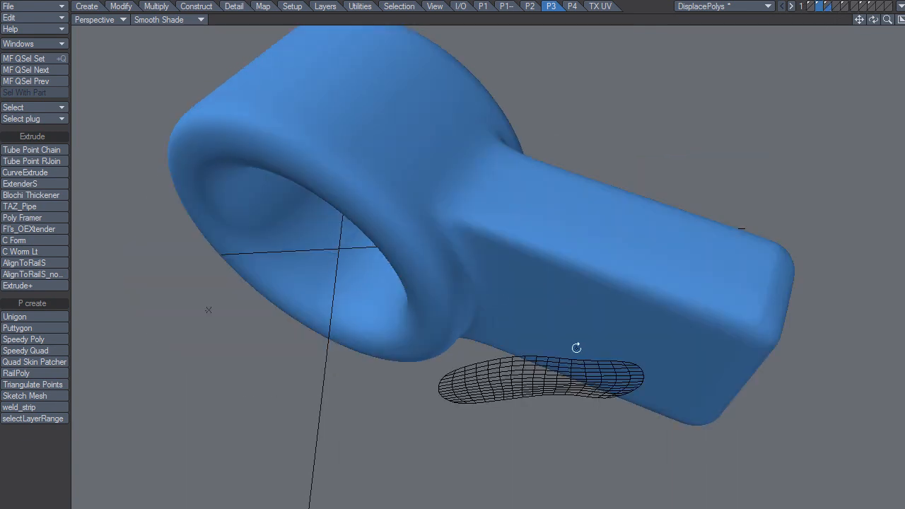
# Swap the layers to put the template in the foreground over the curved mesh, and display it in Wireframe Shade
pyautogui.keyDown('alt'); pyautogui.moveTo(569, 302); pyautogui.dragTo(576, 253); pyautogui.keyUp('alt')
pyautogui.scroll(2, 555, 335)
pyautogui.keyDown('alt'); pyautogui.moveTo(570, 323); pyautogui.dragTo(495, 413); pyautogui.keyUp('alt')
pyautogui.keyDown('alt'); pyautogui.keyDown('shift'); pyautogui.moveTo(495, 414); pyautogui.dragTo(515, 316); pyautogui.keyUp('shift'); pyautogui.keyUp('alt')
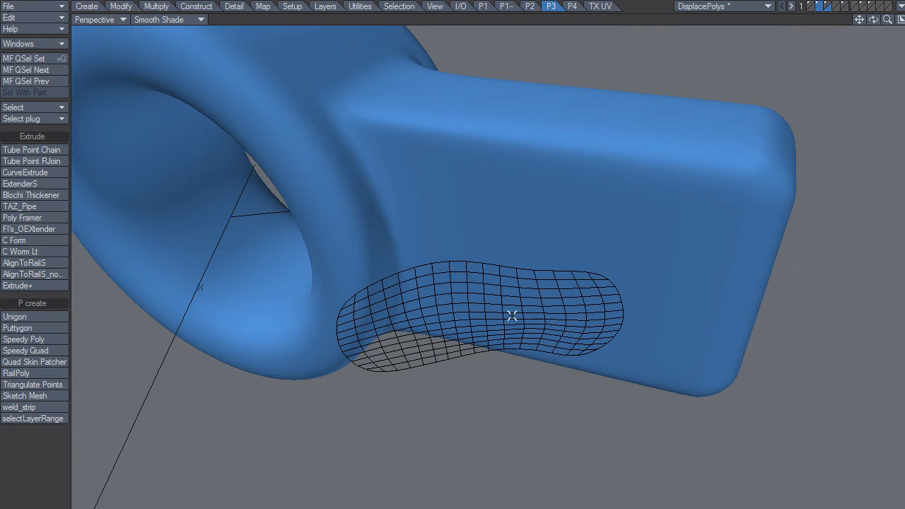
pyautogui.press("'")
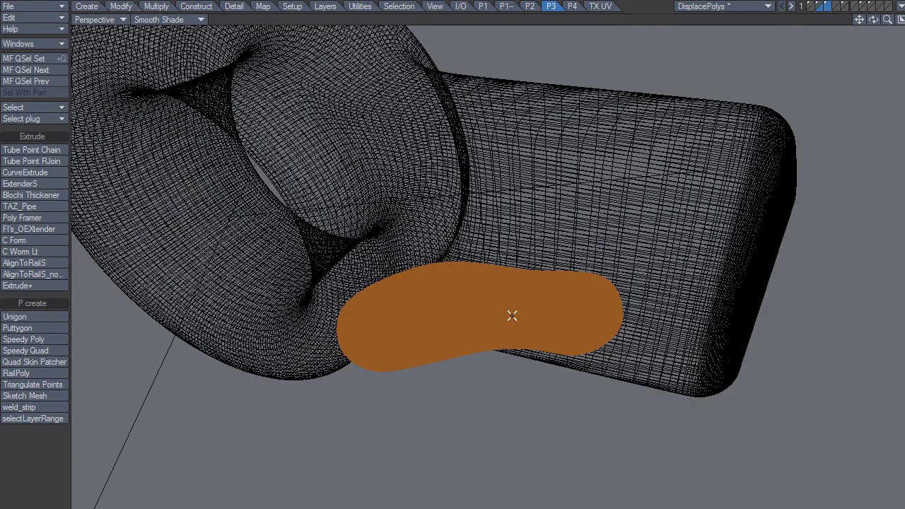
pyautogui.click(177, 20)
pyautogui.click(190, 6)
pyautogui.keyDown('ctrl'); pyautogui.keyDown('alt'); pyautogui.moveTo(469, 310); pyautogui.dragTo(445, 321); pyautogui.keyUp('alt'); pyautogui.keyUp('ctrl')
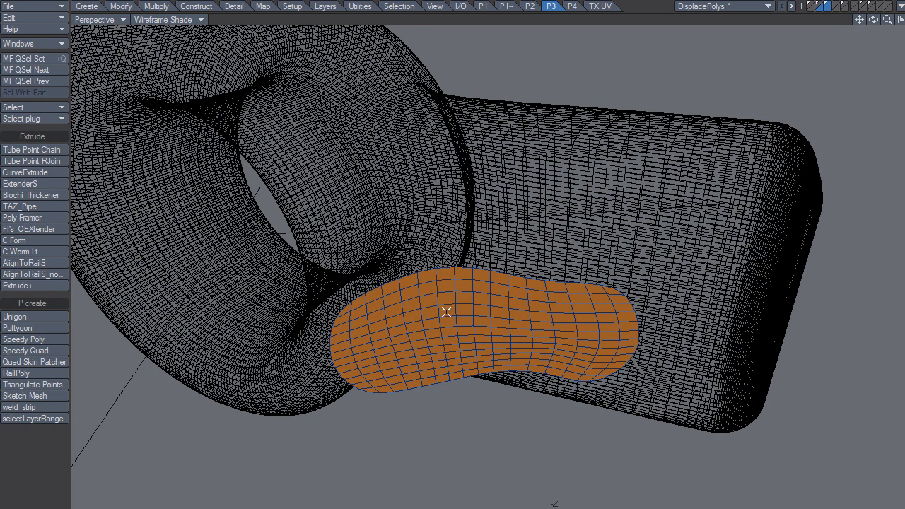
# Subdivide the template once and select the edges along its whole outer border
pyautogui.hotkey('shift', 'd')
pyautogui.click(525, 155)
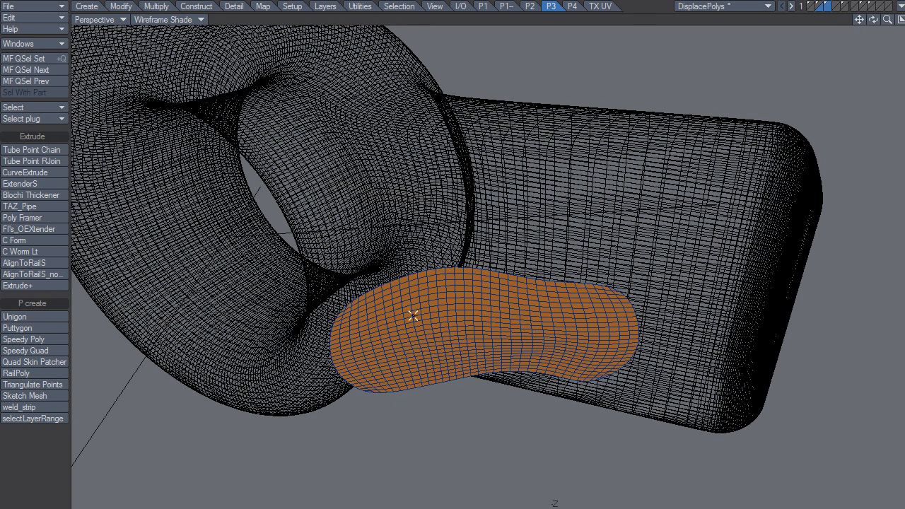
pyautogui.hotkey('ctrl', 'l')
pyautogui.press('space')
pyautogui.press('p')
pyautogui.scroll(2, 427, 338)
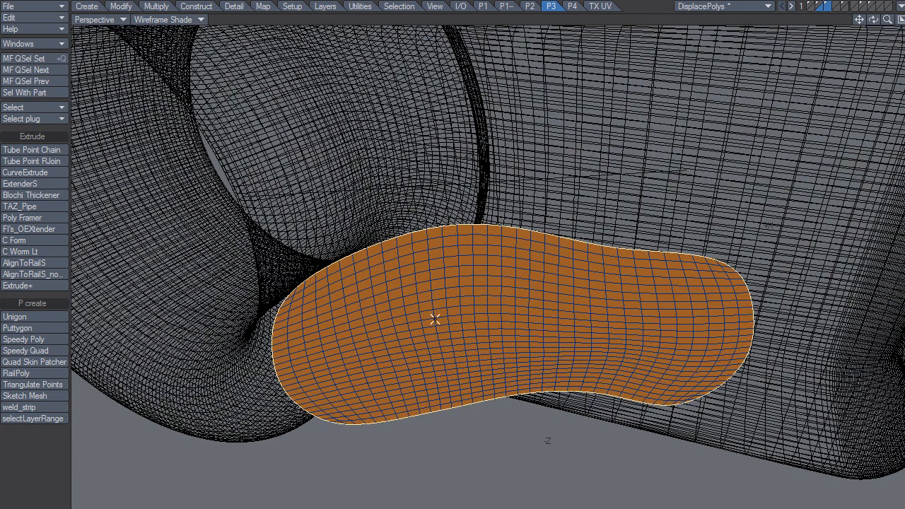
# Extend the template's border outward with two narrow rings of polygons, and clear the selection
pyautogui.moveTo(430, 317); pyautogui.dragTo(434, 313)
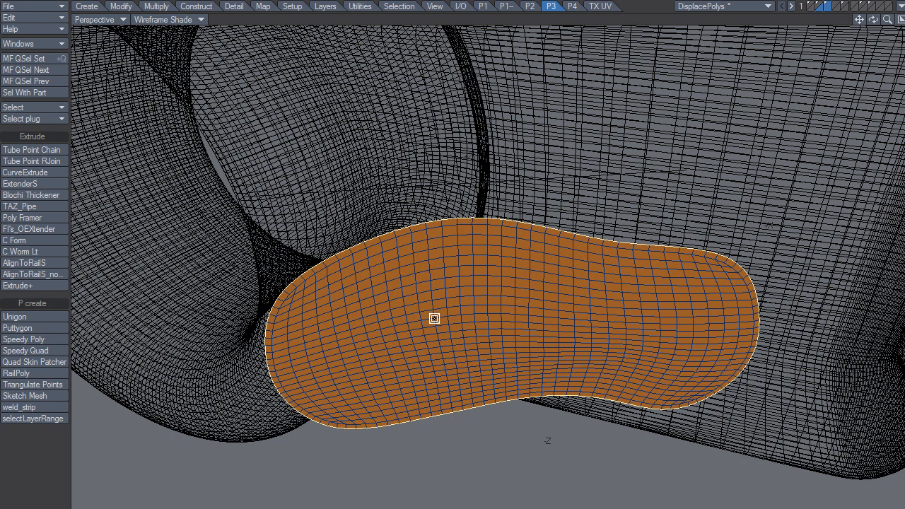
pyautogui.moveTo(422, 317)
pyautogui.mouseDown()
pyautogui.moveTo(436, 317)
pyautogui.moveTo(428, 317)
pyautogui.mouseUp()
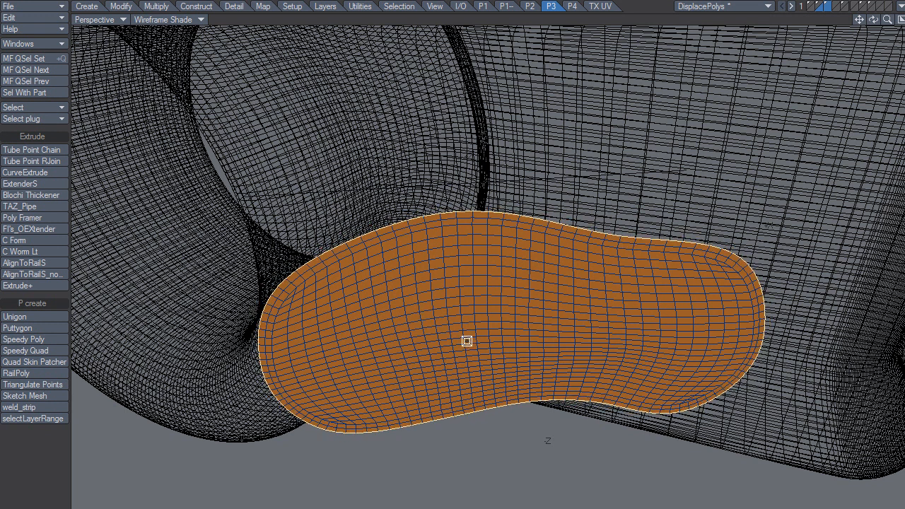
pyautogui.press('/')
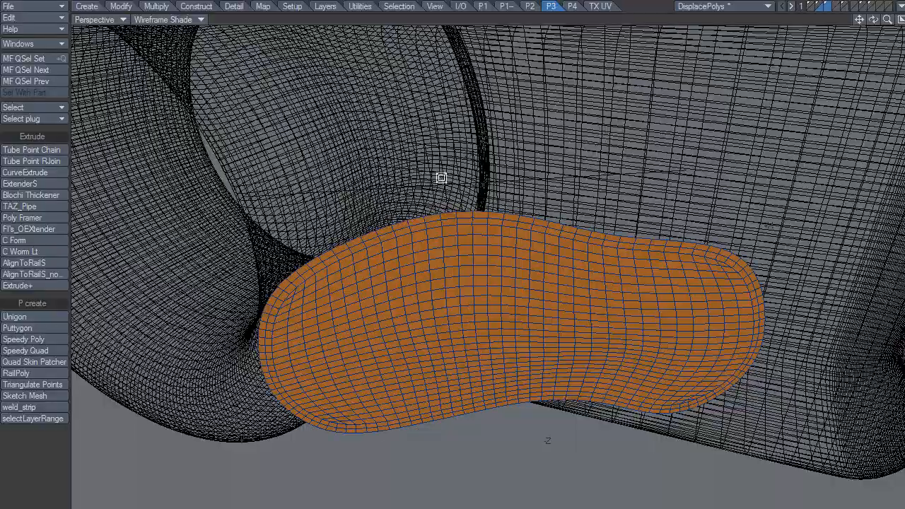
# Examine the extended template on its own and against the background mesh from several angles
pyautogui.keyDown('alt'); pyautogui.moveTo(471, 313); pyautogui.dragTo(474, 284); pyautogui.keyUp('alt')
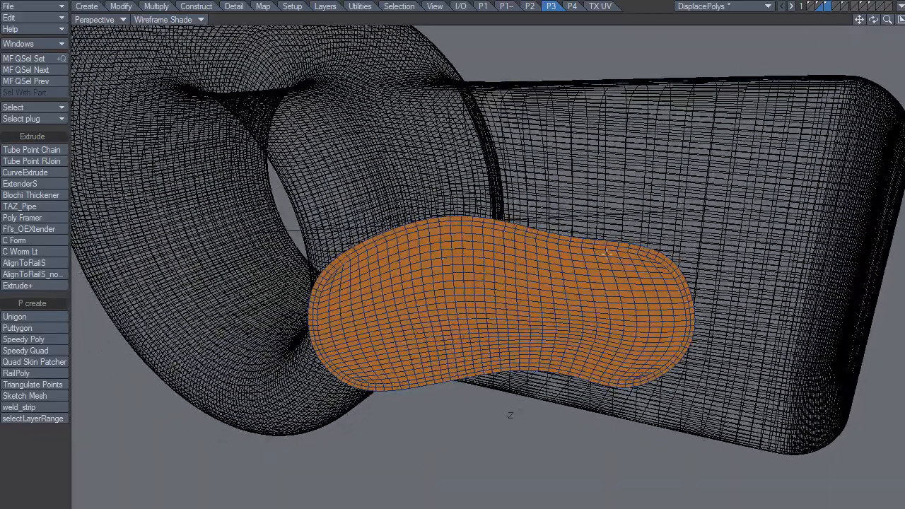
pyautogui.keyDown('alt'); pyautogui.moveTo(519, 295); pyautogui.dragTo(530, 320); pyautogui.keyUp('alt')
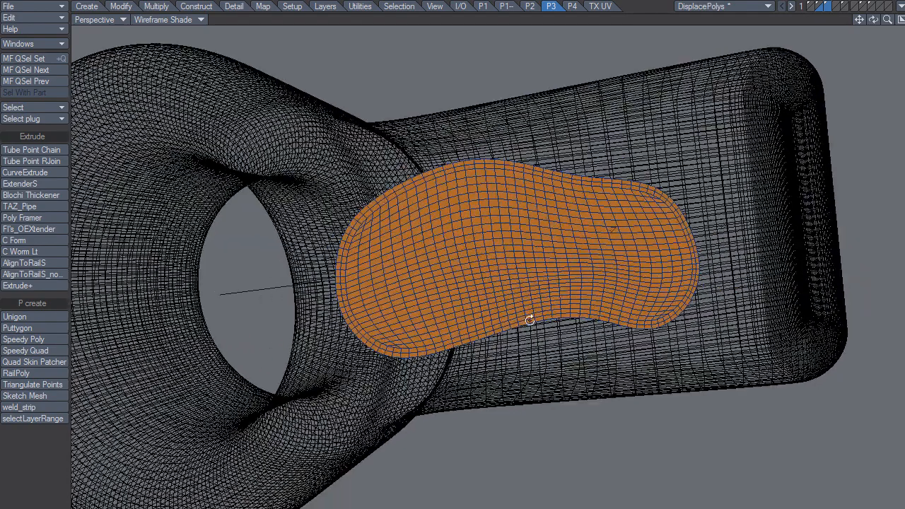
pyautogui.click(819, 7)
pyautogui.click(826, 6)
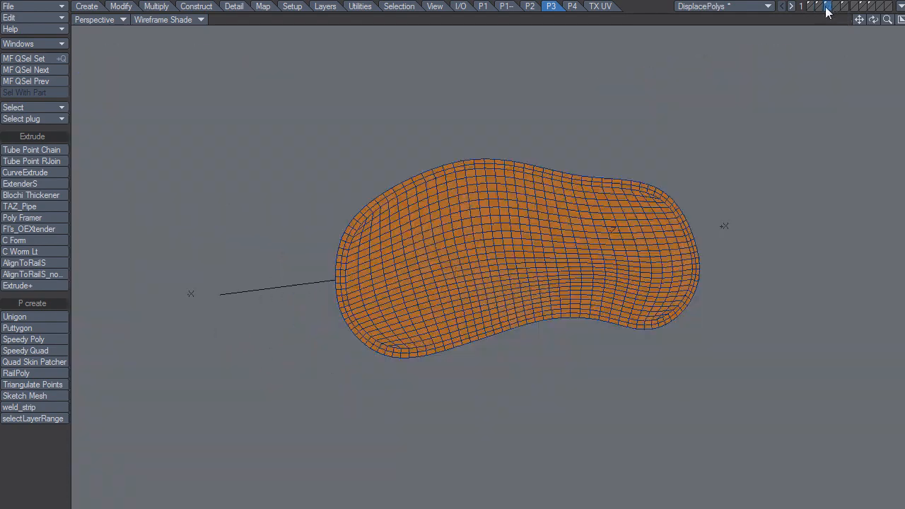
pyautogui.click(821, 12)
pyautogui.keyDown('alt'); pyautogui.moveTo(653, 186); pyautogui.dragTo(530, 297); pyautogui.keyUp('alt')
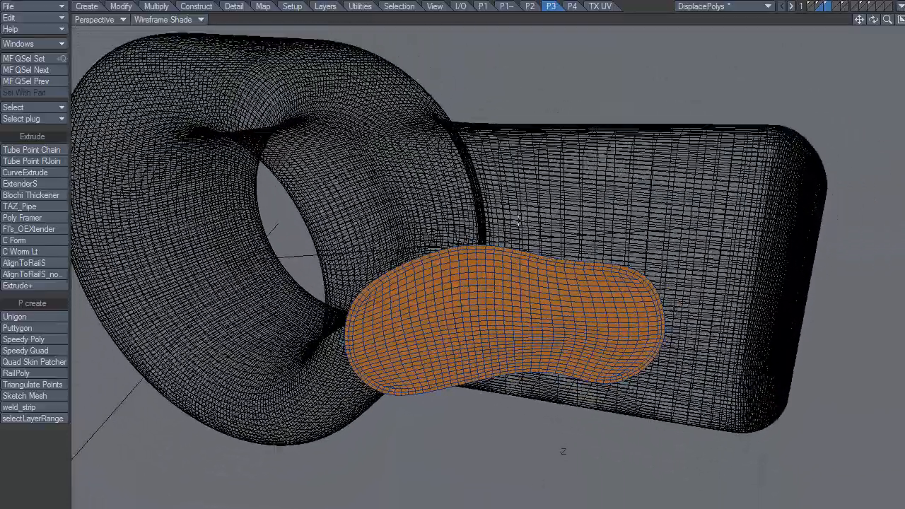
pyautogui.keyDown('alt'); pyautogui.moveTo(471, 301); pyautogui.dragTo(435, 305); pyautogui.keyUp('alt')
pyautogui.keyDown('alt'); pyautogui.moveTo(494, 303); pyautogui.dragTo(475, 321); pyautogui.keyUp('alt')
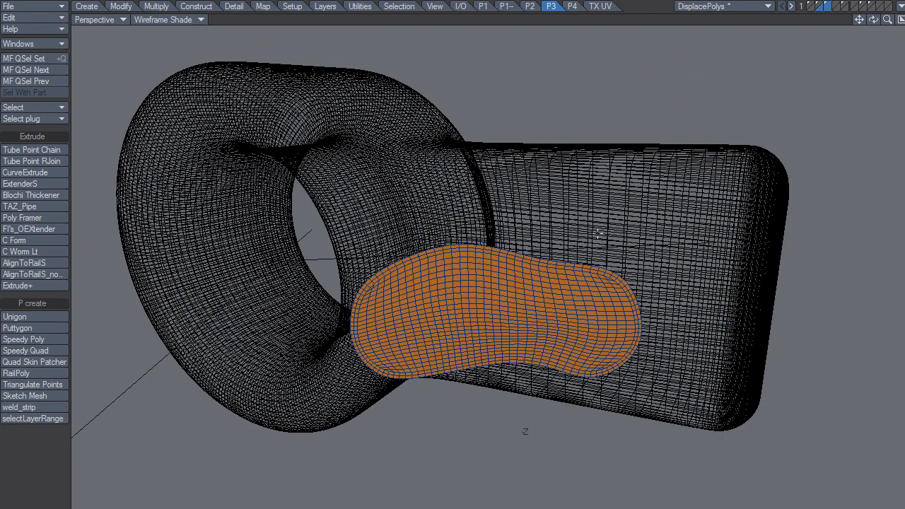
# Fit the extended template onto the background curved mesh with Point Fit in Flat mode along the positive Z axis
pyautogui.keyDown('alt'); pyautogui.moveTo(454, 266); pyautogui.dragTo(427, 249); pyautogui.keyUp('alt')
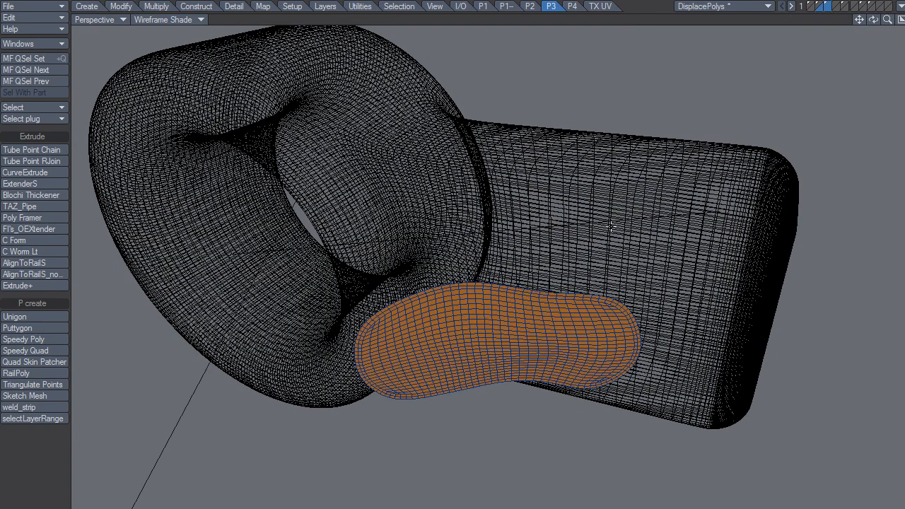
pyautogui.keyDown('alt'); pyautogui.moveTo(536, 362); pyautogui.dragTo(470, 282); pyautogui.keyUp('alt')
pyautogui.keyDown('alt'); pyautogui.moveTo(548, 276); pyautogui.dragTo(547, 298); pyautogui.keyUp('alt')
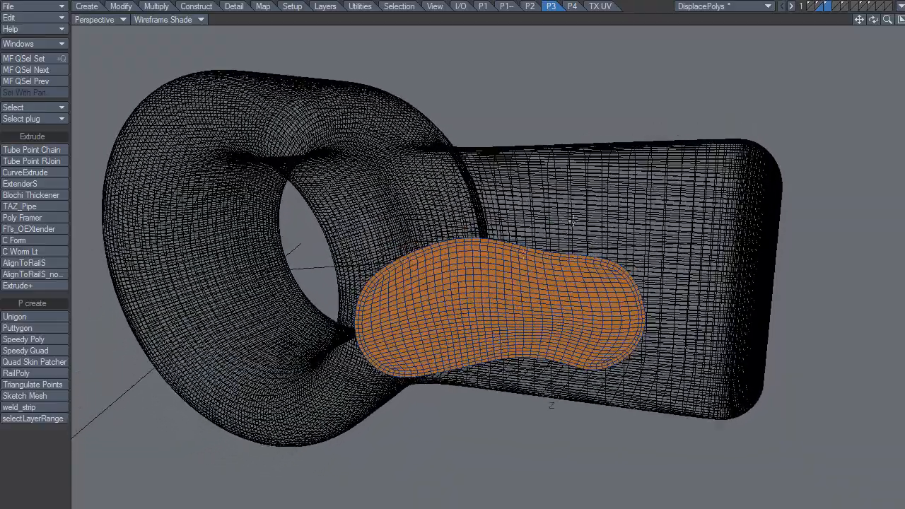
pyautogui.keyDown('alt'); pyautogui.moveTo(500, 315); pyautogui.dragTo(475, 315); pyautogui.keyUp('alt')
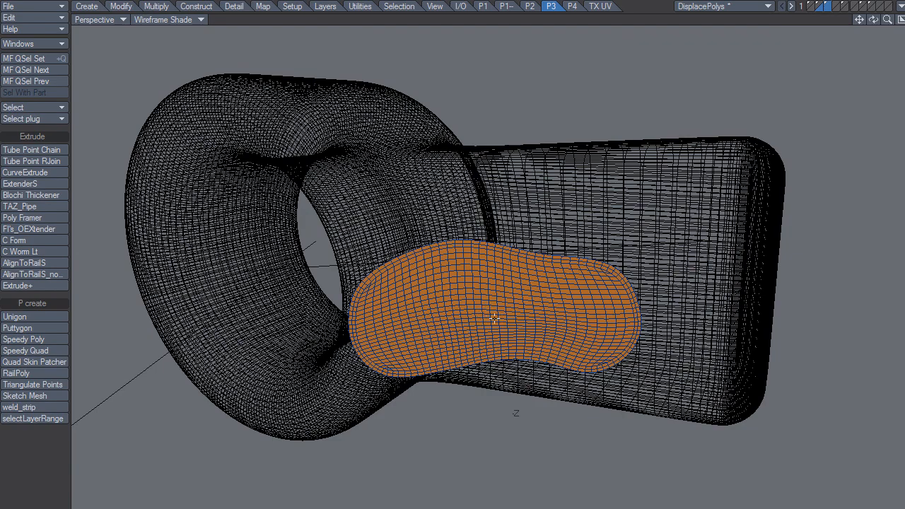
pyautogui.moveTo(495, 314)
pyautogui.keyDown('alt'); pyautogui.mouseDown()
pyautogui.moveTo(592, 304)
pyautogui.moveTo(485, 389)
pyautogui.moveTo(526, 364)
pyautogui.moveTo(572, 384)
pyautogui.moveTo(515, 337)
pyautogui.moveTo(500, 390)
pyautogui.moveTo(479, 210)
pyautogui.moveTo(511, 311)
pyautogui.mouseUp(); pyautogui.keyUp('alt')
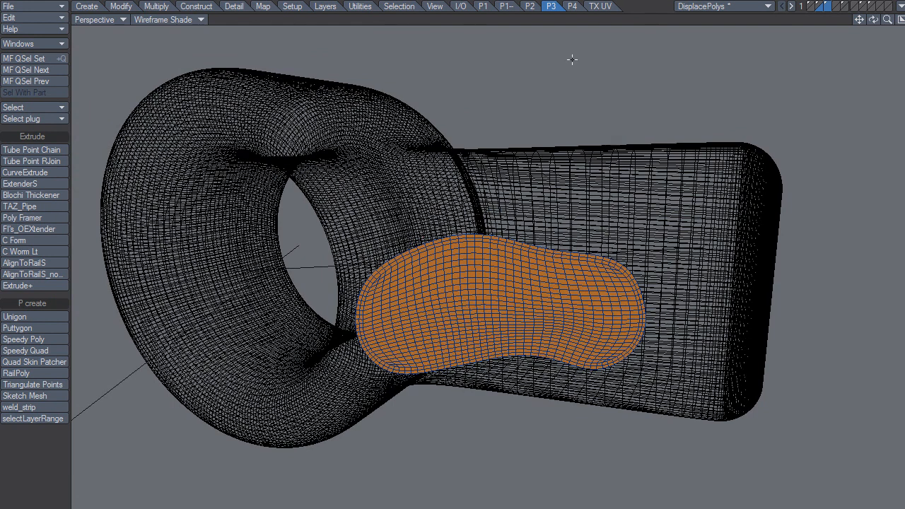
pyautogui.click(483, 6)
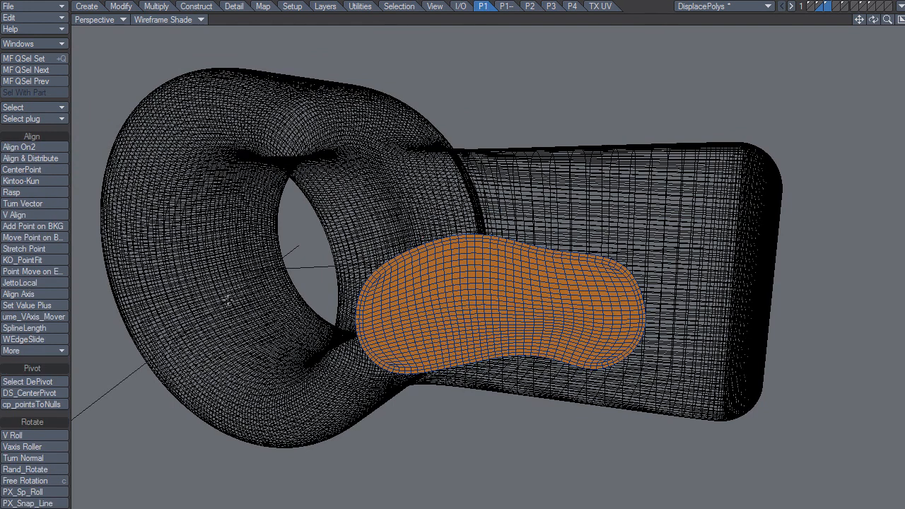
pyautogui.click(36, 260)
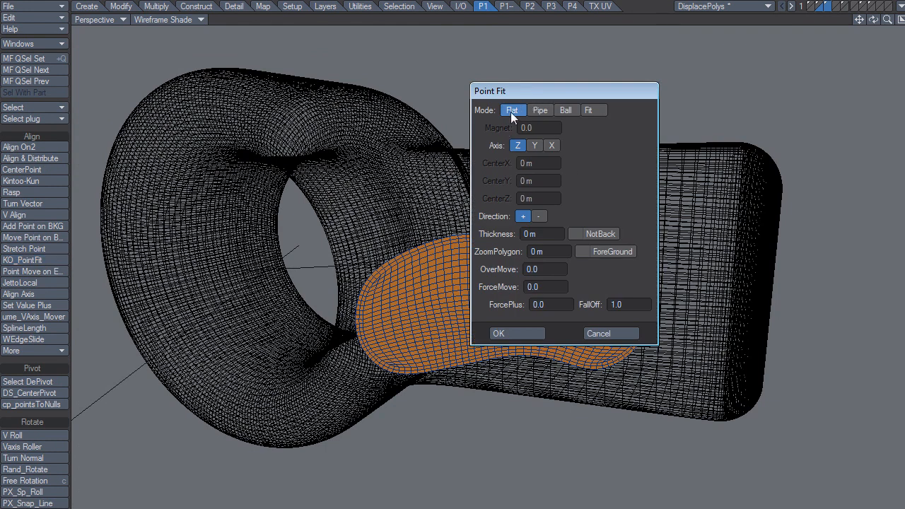
pyautogui.click(506, 332)
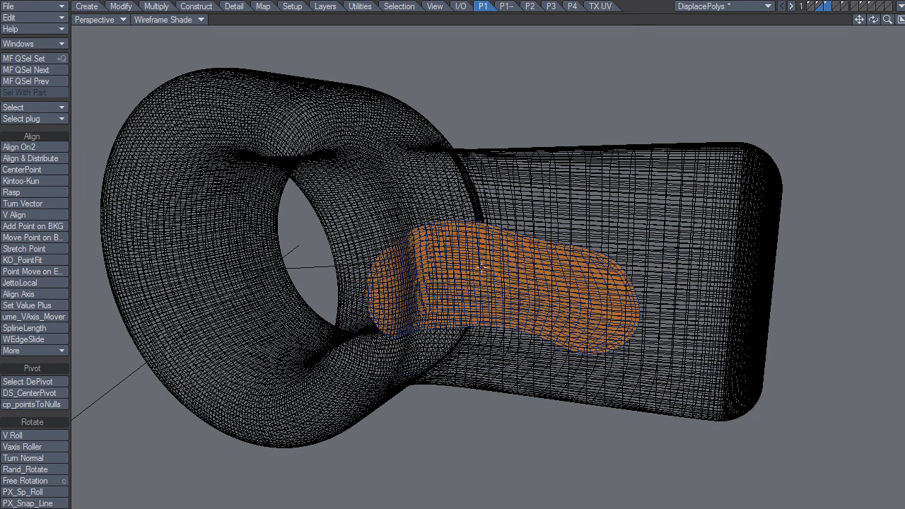
# Thicken the fitted patch by 21 mm with Blochi Thickener, using the Outer selection option
pyautogui.scroll(4, 481, 293)
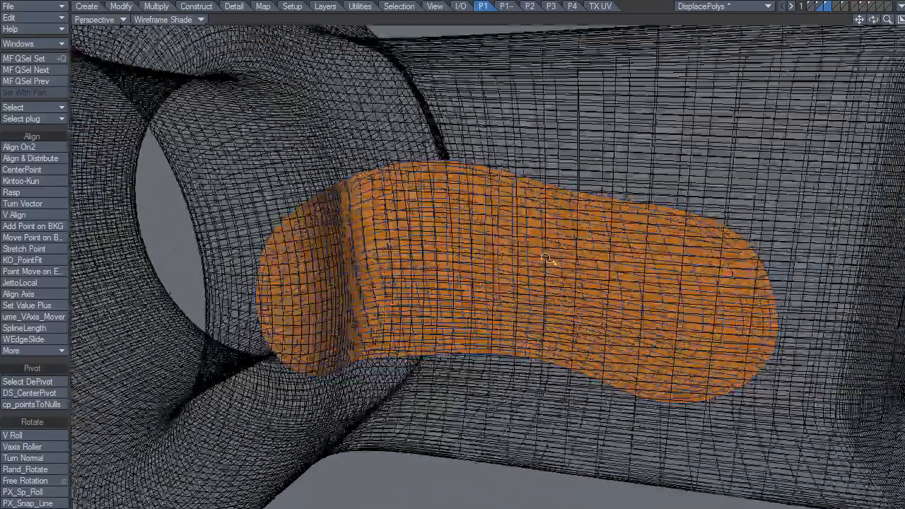
pyautogui.keyDown('alt'); pyautogui.moveTo(506, 325); pyautogui.dragTo(591, 299); pyautogui.keyUp('alt')
pyautogui.keyDown('alt'); pyautogui.moveTo(409, 340); pyautogui.dragTo(384, 332); pyautogui.keyUp('alt')
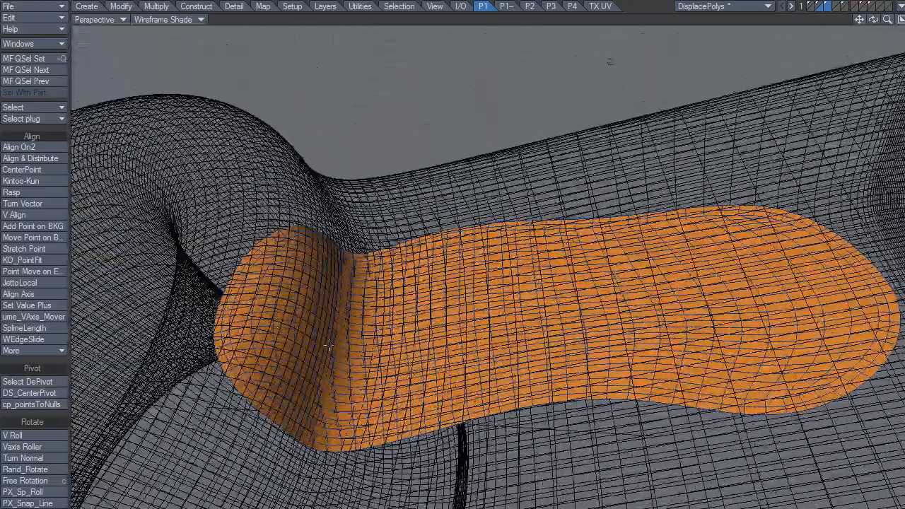
pyautogui.keyDown('alt'); pyautogui.moveTo(425, 90); pyautogui.dragTo(452, 276); pyautogui.keyUp('alt')
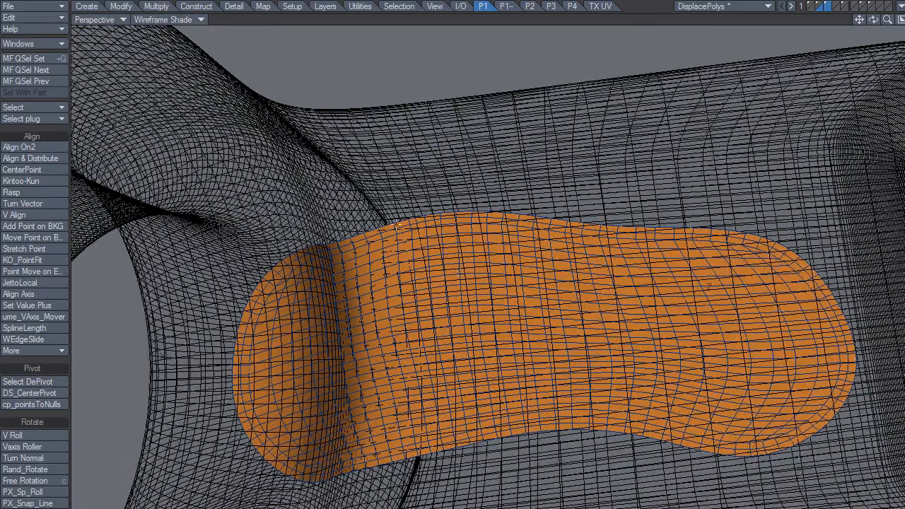
pyautogui.click(551, 6)
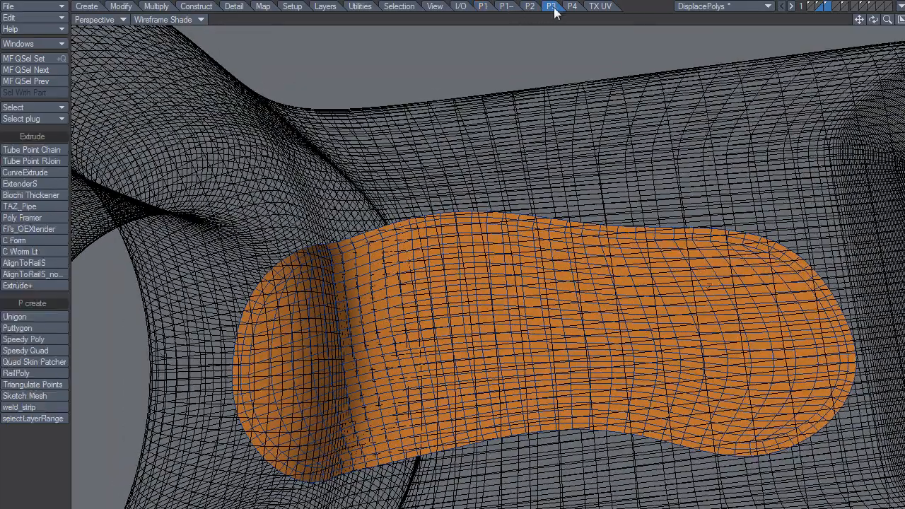
pyautogui.click(42, 196)
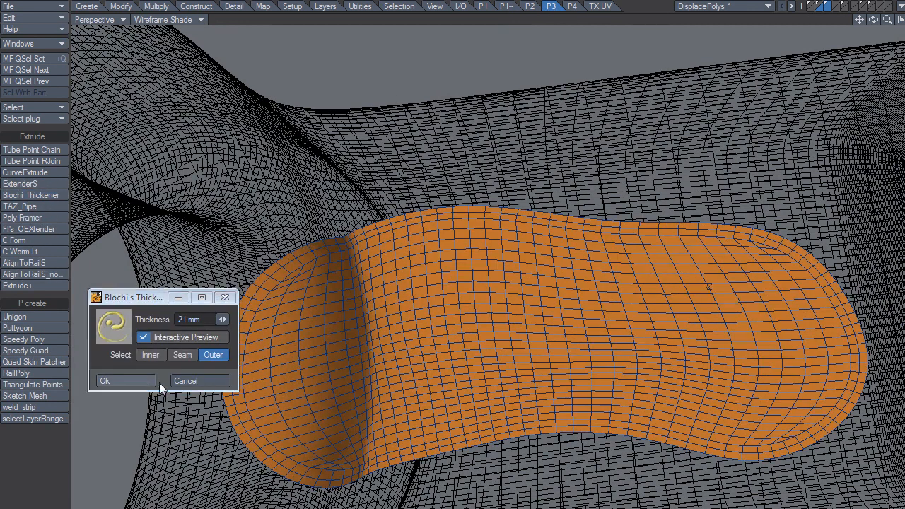
pyautogui.click(145, 381)
# Clear the face selection and select the outer edge loop around the raised rim of the thickened patch
pyautogui.keyDown('alt'); pyautogui.moveTo(515, 377); pyautogui.dragTo(447, 368); pyautogui.keyUp('alt')
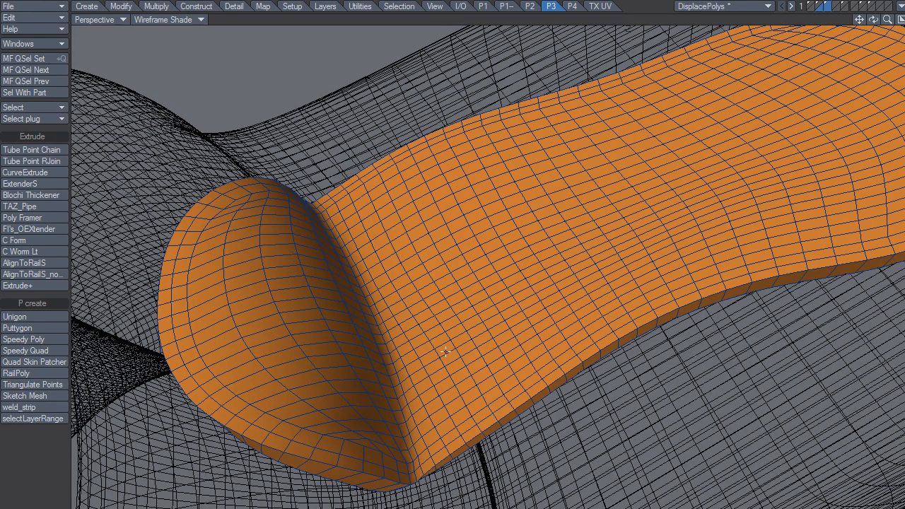
pyautogui.keyDown('alt'); pyautogui.moveTo(419, 336); pyautogui.dragTo(465, 350); pyautogui.keyUp('alt')
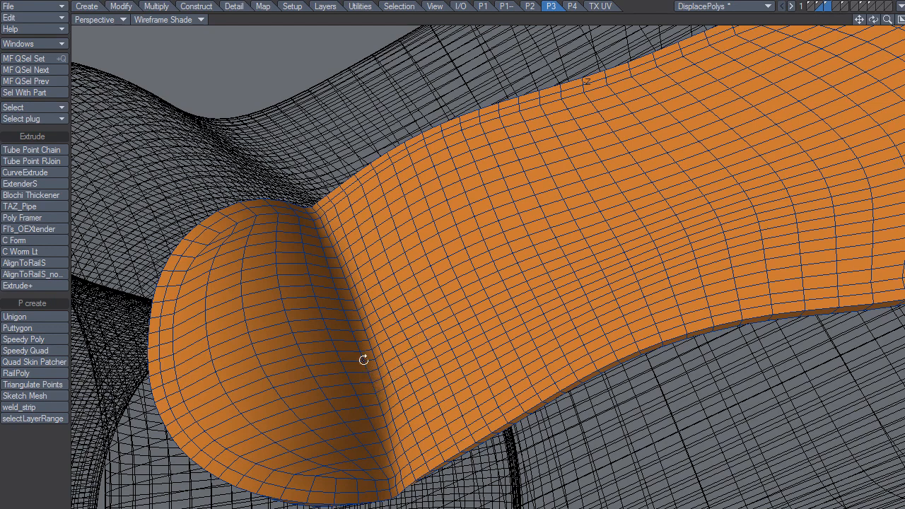
pyautogui.keyDown('alt'); pyautogui.moveTo(515, 235); pyautogui.dragTo(478, 283); pyautogui.keyUp('alt')
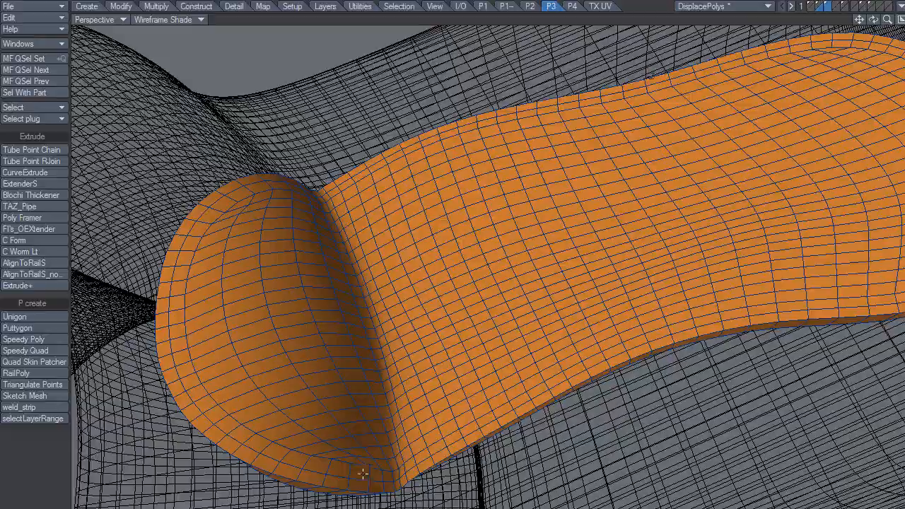
pyautogui.keyDown('alt'); pyautogui.moveTo(396, 460); pyautogui.dragTo(389, 367); pyautogui.keyUp('alt')
pyautogui.click(282, 355)
pyautogui.press(']')
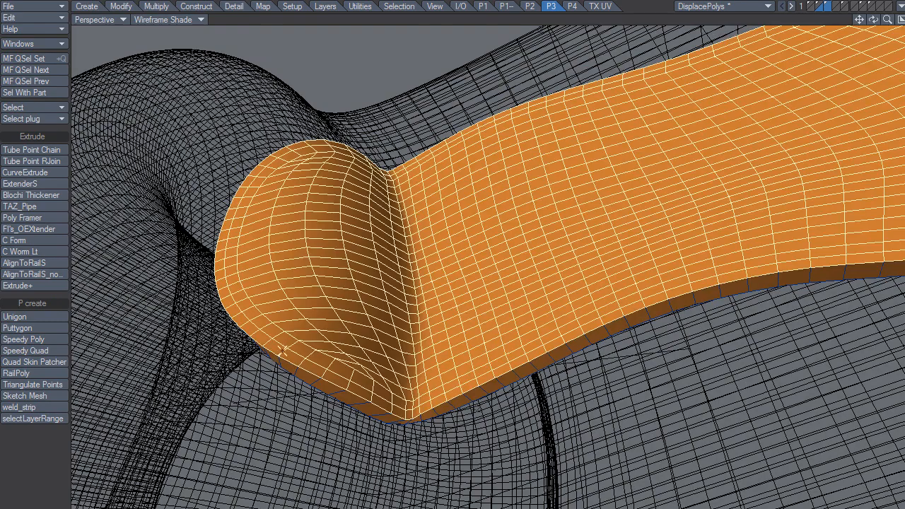
pyautogui.press('/')
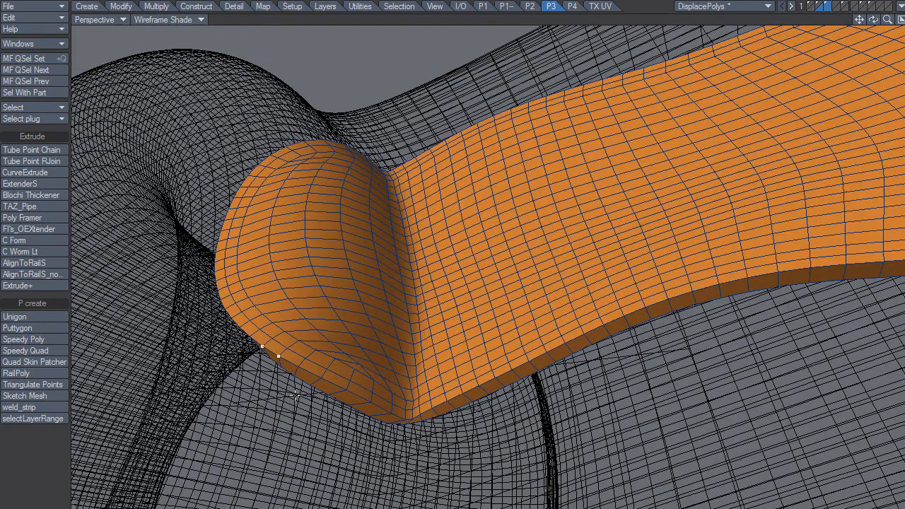
pyautogui.keyDown('alt'); pyautogui.moveTo(347, 378); pyautogui.dragTo(390, 381); pyautogui.keyUp('alt')
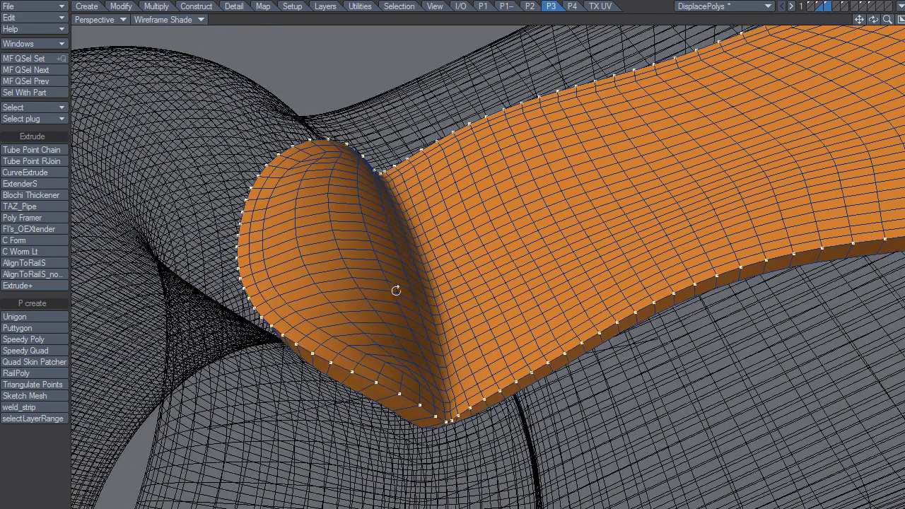
pyautogui.keyDown('alt'); pyautogui.moveTo(422, 333); pyautogui.dragTo(264, 80); pyautogui.keyUp('alt')
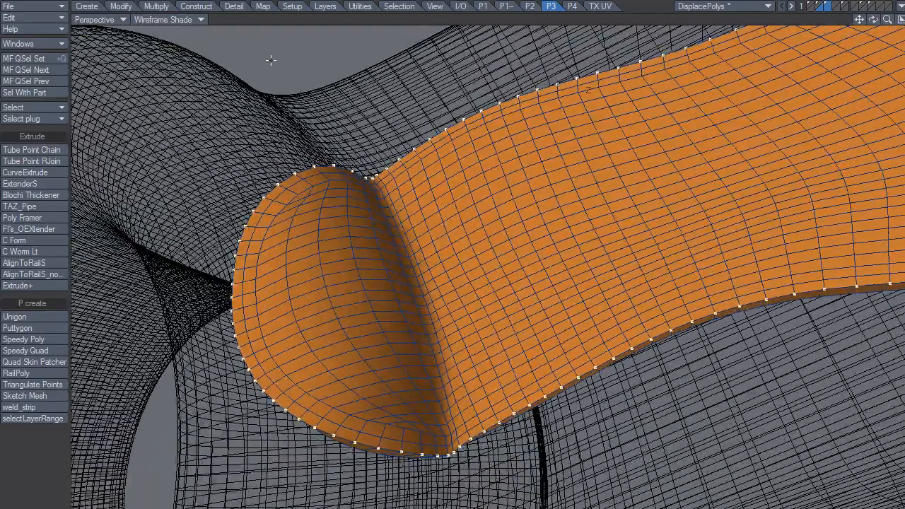
# Try rounding the patch's rim with Rounder in Edges mode, using 4 rounding polygons and a 7 mm inset, and clear the selection
pyautogui.click(196, 6)
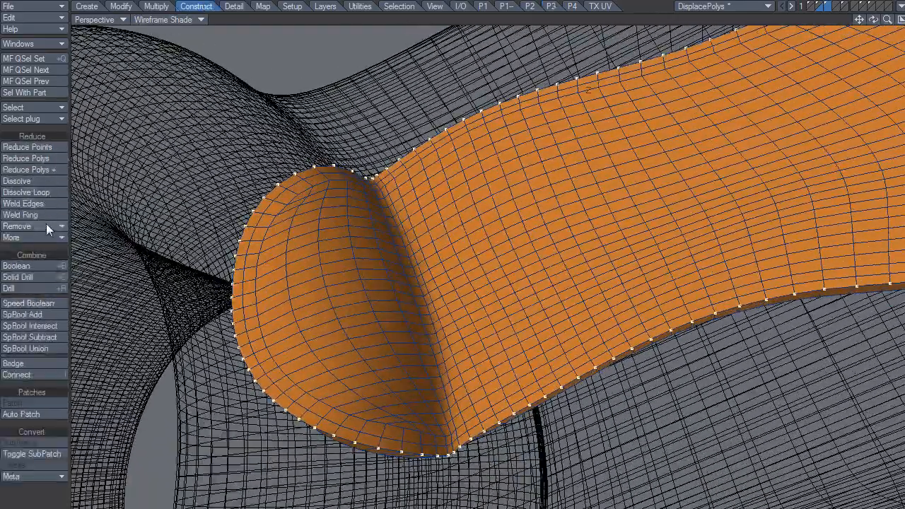
pyautogui.click(157, 6)
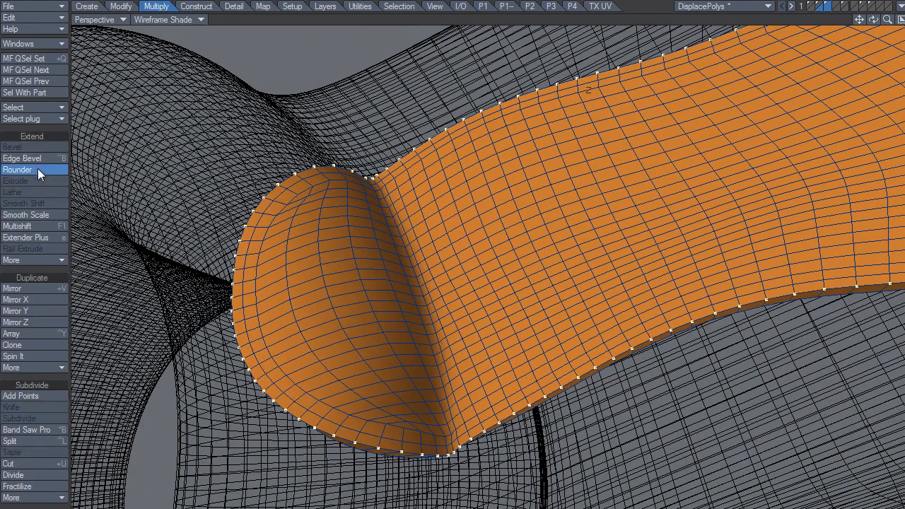
pyautogui.press('n')
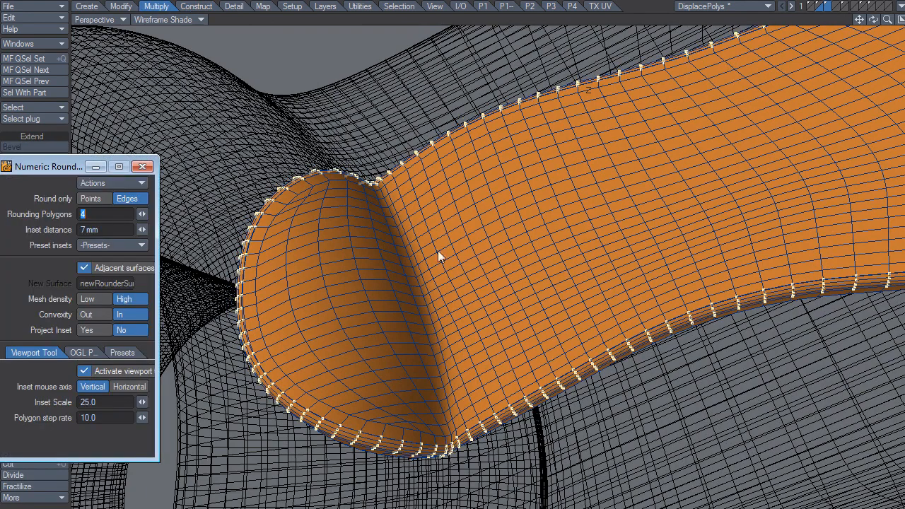
pyautogui.click(143, 167)
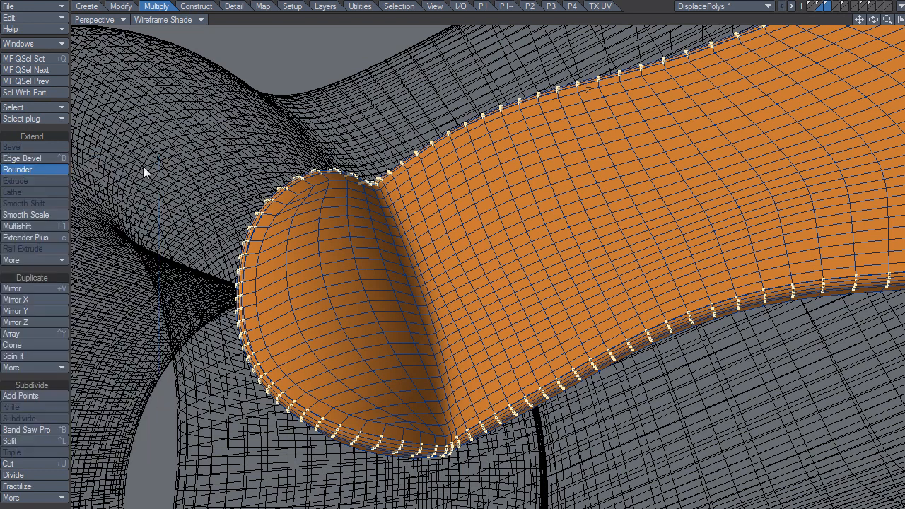
pyautogui.press('space')
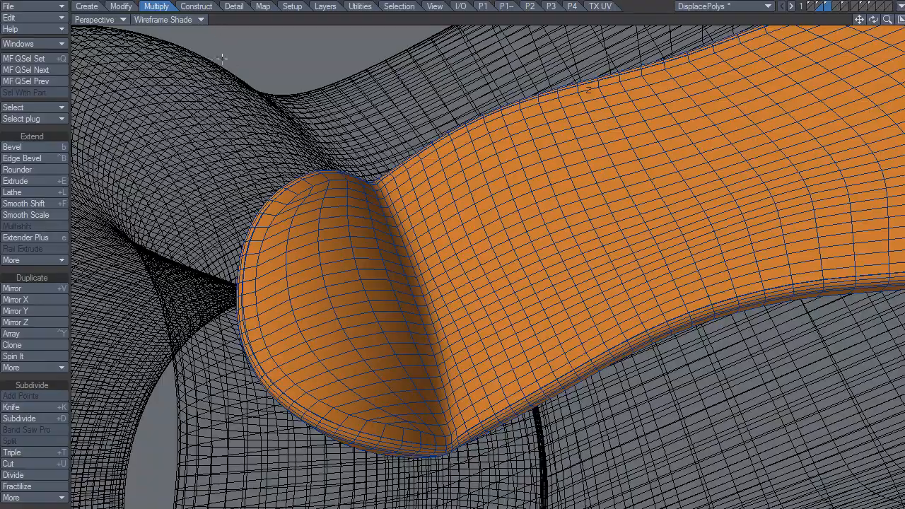
# Check the polygon spacing along the rounded rim up close, and undo the rounding
pyautogui.keyDown('alt'); pyautogui.moveTo(273, 309); pyautogui.dragTo(343, 309); pyautogui.keyUp('alt')
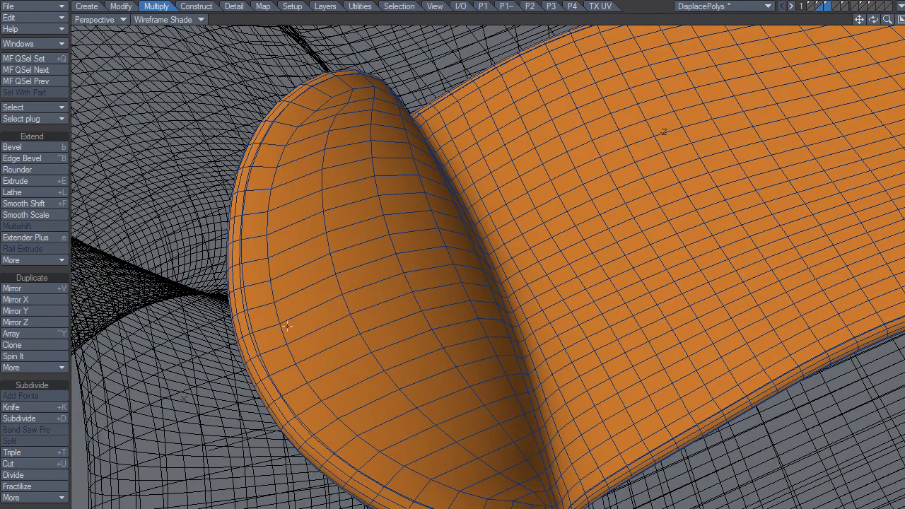
pyautogui.click(268, 338)
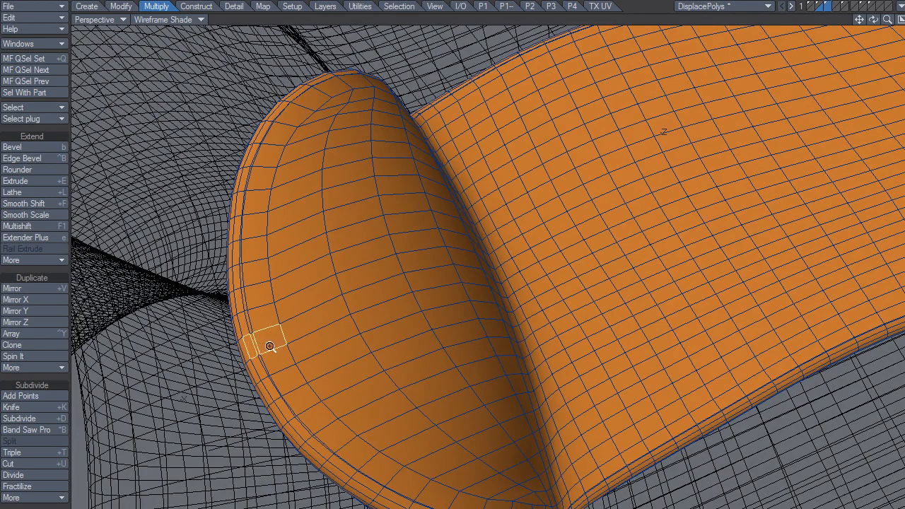
pyautogui.scroll(3, 263, 345)
pyautogui.click(266, 360)
pyautogui.keyDown('ctrl'); pyautogui.keyDown('alt'); pyautogui.moveTo(301, 406); pyautogui.dragTo(300, 438); pyautogui.keyUp('alt'); pyautogui.keyUp('ctrl')
pyautogui.keyDown('alt'); pyautogui.moveTo(335, 281); pyautogui.dragTo(323, 301); pyautogui.keyUp('alt')
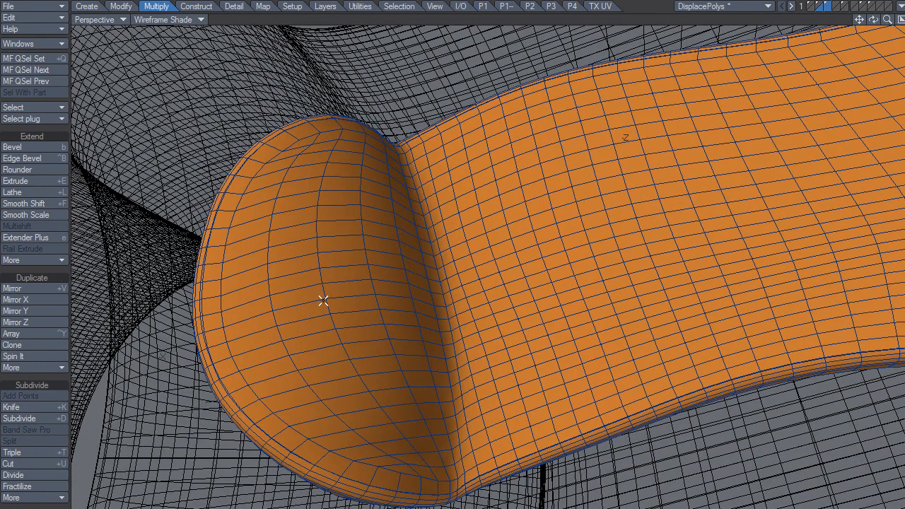
pyautogui.hotkey('ctrl', 'z')
# Select the narrow polygon ring just inside the patch's outermost ring and split it lengthwise with one extra edge loop
pyautogui.press('/')
pyautogui.moveTo(288, 386)
pyautogui.keyDown('alt'); pyautogui.mouseDown()
pyautogui.moveTo(303, 380)
pyautogui.moveTo(279, 401)
pyautogui.mouseUp(); pyautogui.keyUp('alt')
pyautogui.press(']')
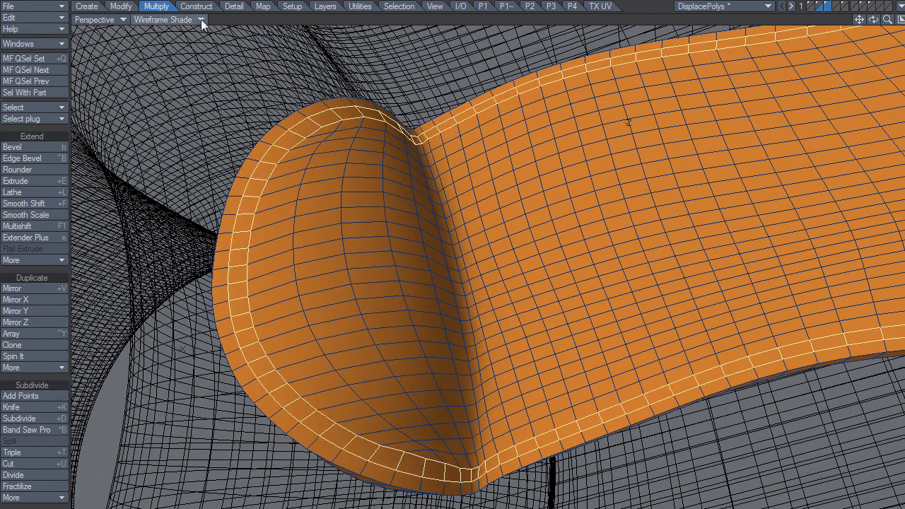
pyautogui.click(41, 499)
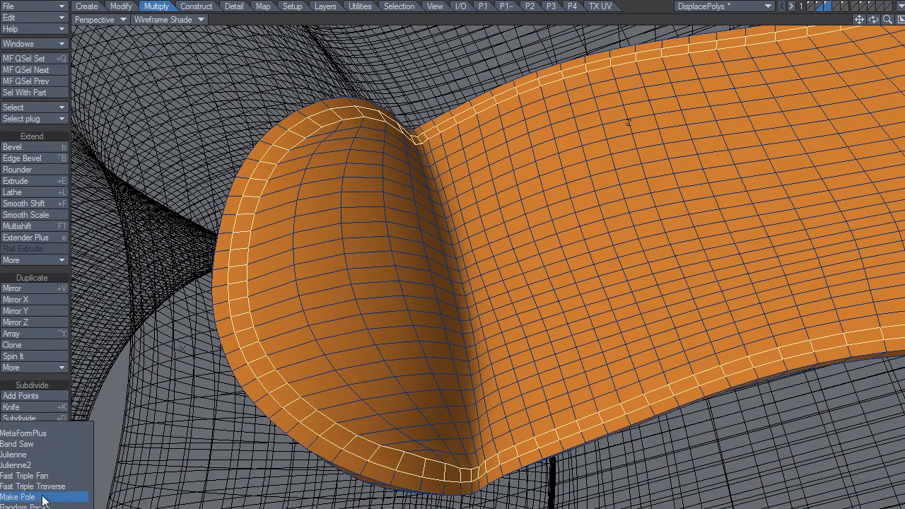
pyautogui.click(35, 508)
pyautogui.press('space')
pyautogui.press('space')
pyautogui.press('/')
# Merge the outermost polygon ring with the adjacent half ring, removing the edge loop between them
pyautogui.moveTo(289, 411); pyautogui.dragTo(294, 427)
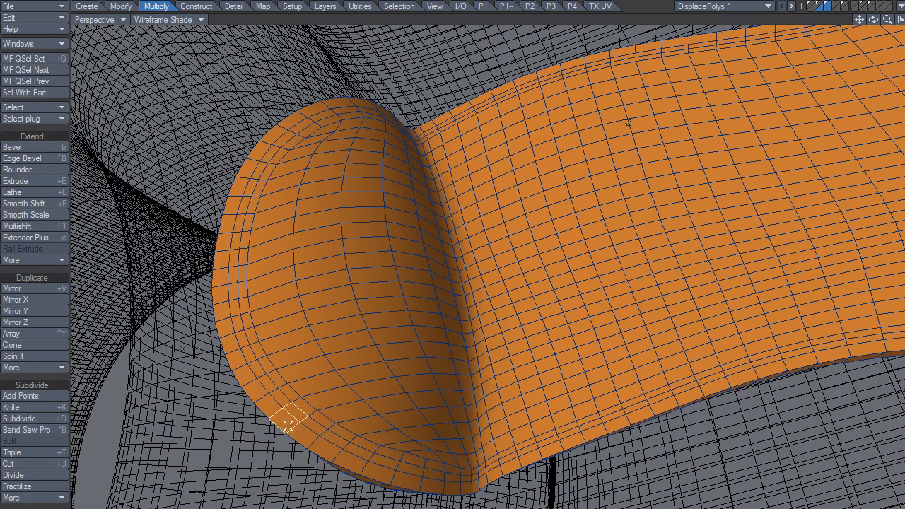
pyautogui.hotkey('ctrl', 'g')
pyautogui.press('/')
# Select the rim's outer edge loop and round it with Rounder, using 4 rounding polygons and a 7 mm inset
pyautogui.moveTo(363, 440)
pyautogui.keyDown('alt'); pyautogui.mouseDown()
pyautogui.moveTo(398, 430)
pyautogui.moveTo(363, 433)
pyautogui.mouseUp(); pyautogui.keyUp('alt')
pyautogui.click(340, 428)
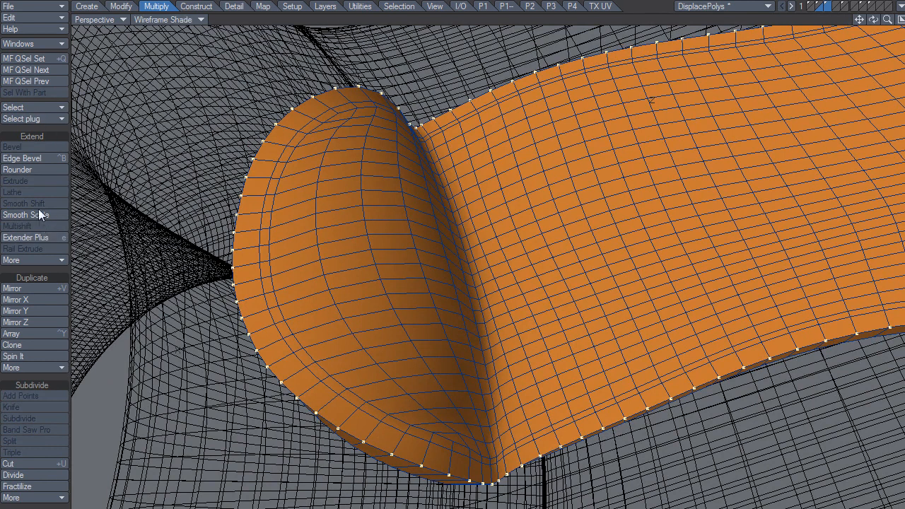
pyautogui.press('n')
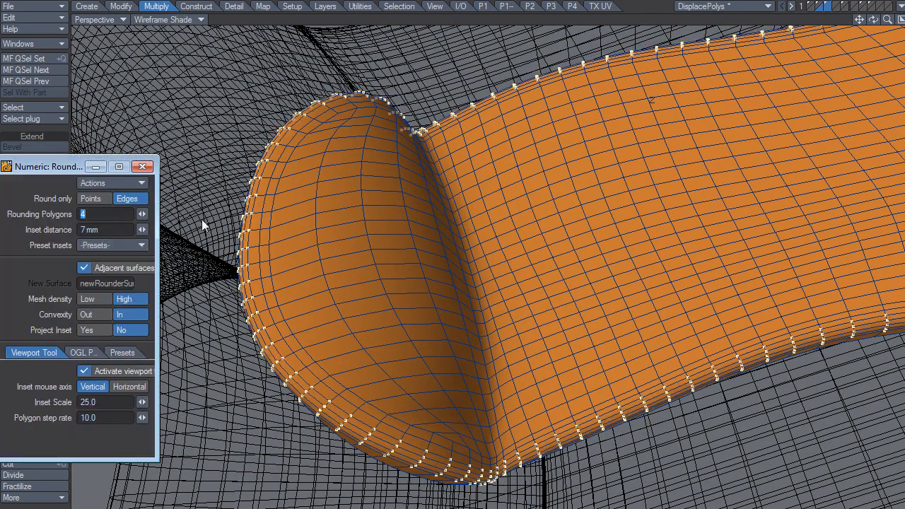
pyautogui.click(144, 168)
pyautogui.press('space')
pyautogui.press('space')
pyautogui.press('space')
pyautogui.press('space')
# Display the patch together with the curved mesh in Smooth Shade, and examine the rounded rim from several angles
pyautogui.keyDown('alt'); pyautogui.moveTo(366, 312); pyautogui.dragTo(390, 231); pyautogui.keyUp('alt')
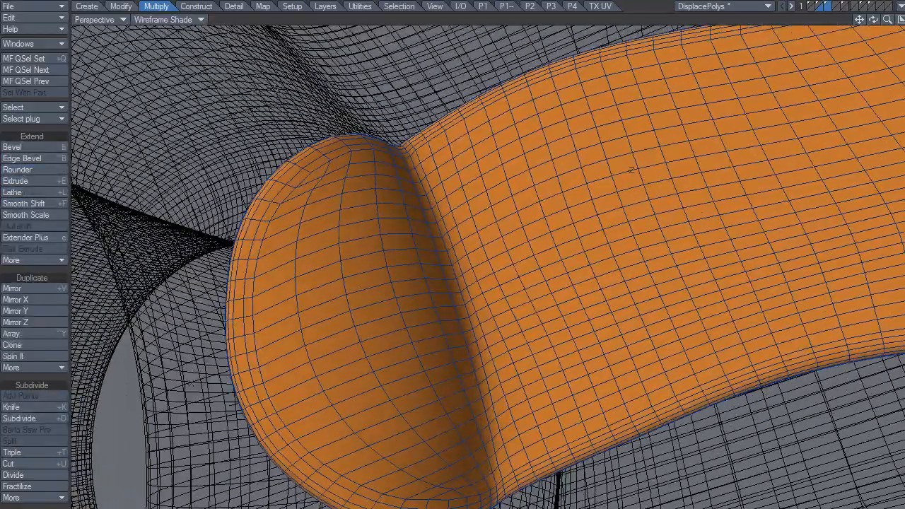
pyautogui.click(180, 19)
pyautogui.click(190, 47)
pyautogui.keyDown('alt'); pyautogui.moveTo(501, 335); pyautogui.dragTo(478, 311); pyautogui.keyUp('alt')
pyautogui.click(821, 7)
pyautogui.moveTo(480, 360)
pyautogui.keyDown('alt'); pyautogui.mouseDown()
pyautogui.moveTo(483, 267)
pyautogui.moveTo(469, 267)
pyautogui.moveTo(445, 319)
pyautogui.moveTo(579, 275)
pyautogui.moveTo(510, 304)
pyautogui.moveTo(489, 287)
pyautogui.moveTo(464, 316)
pyautogui.moveTo(416, 435)
pyautogui.moveTo(463, 354)
pyautogui.moveTo(540, 366)
pyautogui.moveTo(563, 327)
pyautogui.mouseUp(); pyautogui.keyUp('alt')
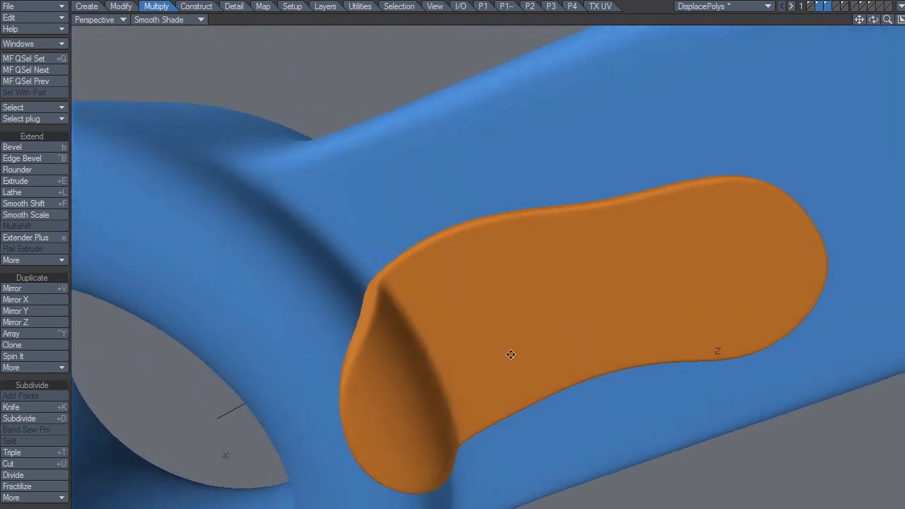
pyautogui.keyDown('alt'); pyautogui.moveTo(511, 357); pyautogui.dragTo(491, 317); pyautogui.keyUp('alt')
pyautogui.keyDown('alt'); pyautogui.moveTo(476, 358); pyautogui.dragTo(485, 181); pyautogui.keyUp('alt')
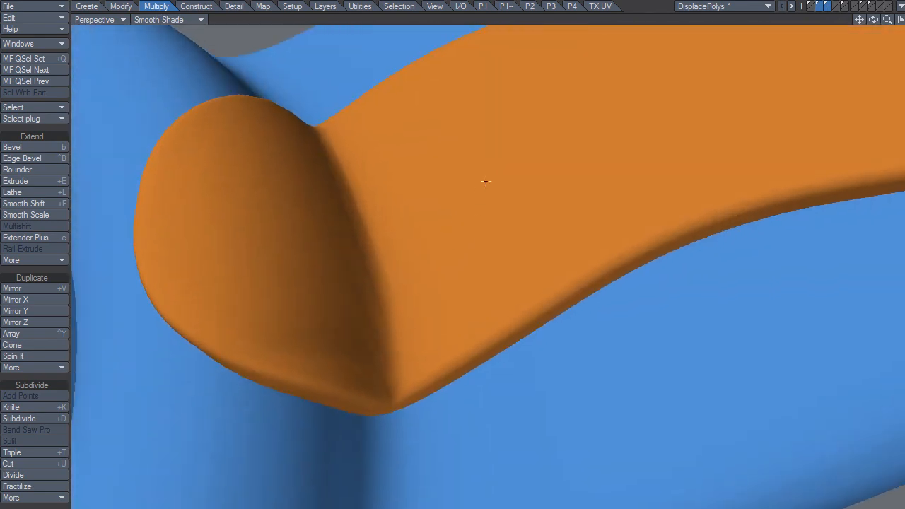
# Display the patch and curved mesh in Wireframe Shade and examine the polygon flow around the patch's creased corner
pyautogui.click(170, 19)
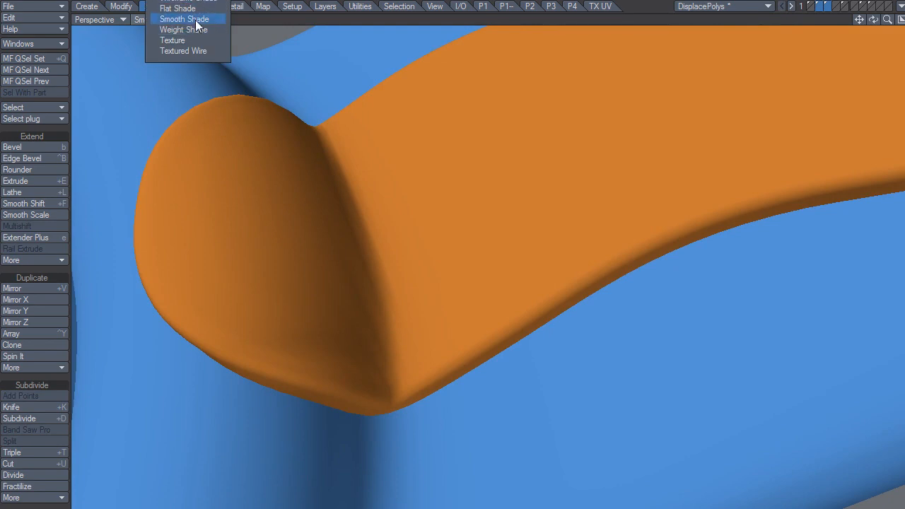
pyautogui.click(199, 2)
pyautogui.keyDown('ctrl'); pyautogui.keyDown('alt'); pyautogui.moveTo(360, 369); pyautogui.dragTo(435, 333); pyautogui.keyUp('alt'); pyautogui.keyUp('ctrl')
pyautogui.moveTo(434, 333)
pyautogui.keyDown('alt'); pyautogui.mouseDown()
pyautogui.moveTo(458, 299)
pyautogui.moveTo(432, 340)
pyautogui.mouseUp(); pyautogui.keyUp('alt')
pyautogui.keyDown('alt'); pyautogui.moveTo(425, 346); pyautogui.dragTo(418, 246); pyautogui.keyUp('alt')
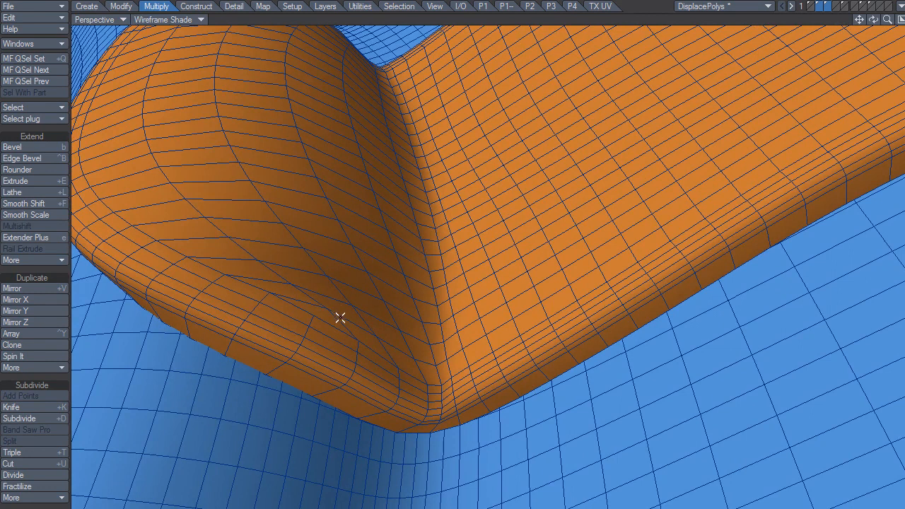
# Return to Smooth Shade, select the few polygons beside the creased corner, and disable Show Polygon Selection in the display options
pyautogui.click(193, 20)
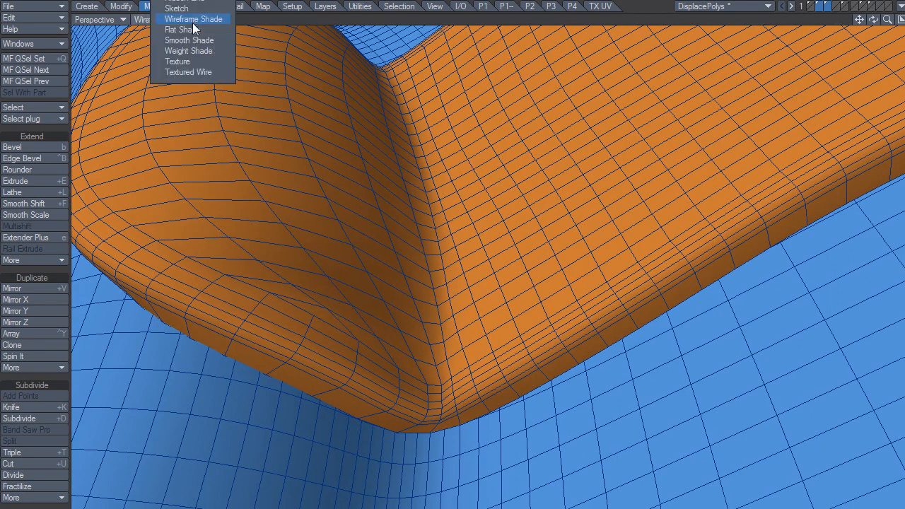
pyautogui.click(193, 39)
pyautogui.moveTo(317, 301); pyautogui.dragTo(350, 323)
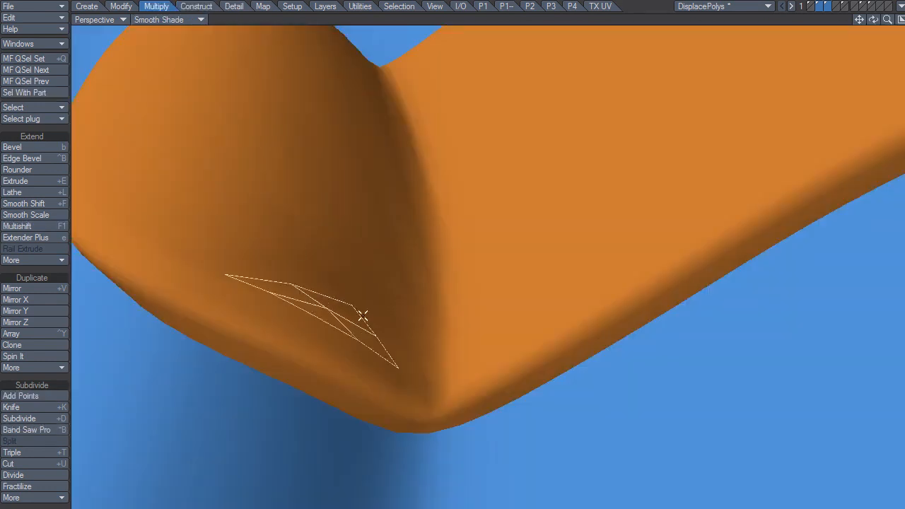
pyautogui.press('d')
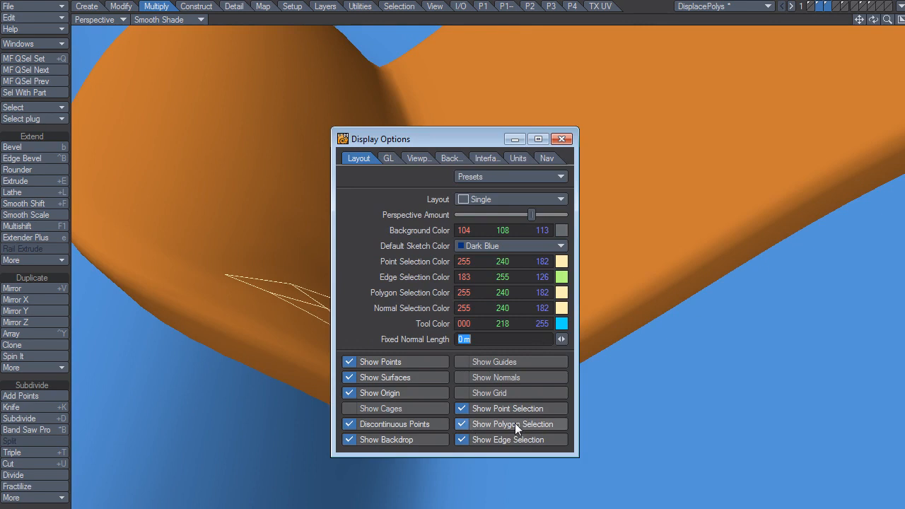
pyautogui.click(479, 425)
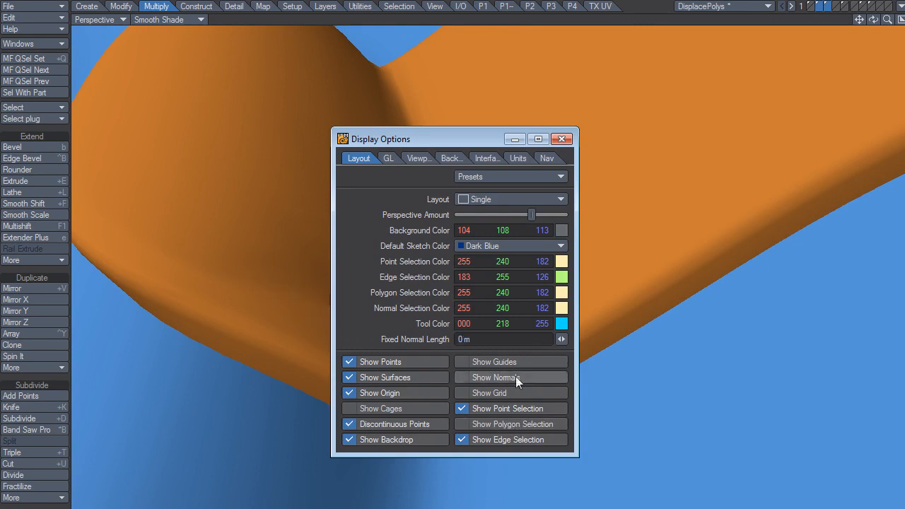
pyautogui.click(561, 139)
# Smooth the selected polygons near the crease with a strength of 3.0 and 3 iterations, and inspect the shading
pyautogui.keyDown('alt'); pyautogui.moveTo(425, 314); pyautogui.dragTo(459, 205); pyautogui.keyUp('alt')
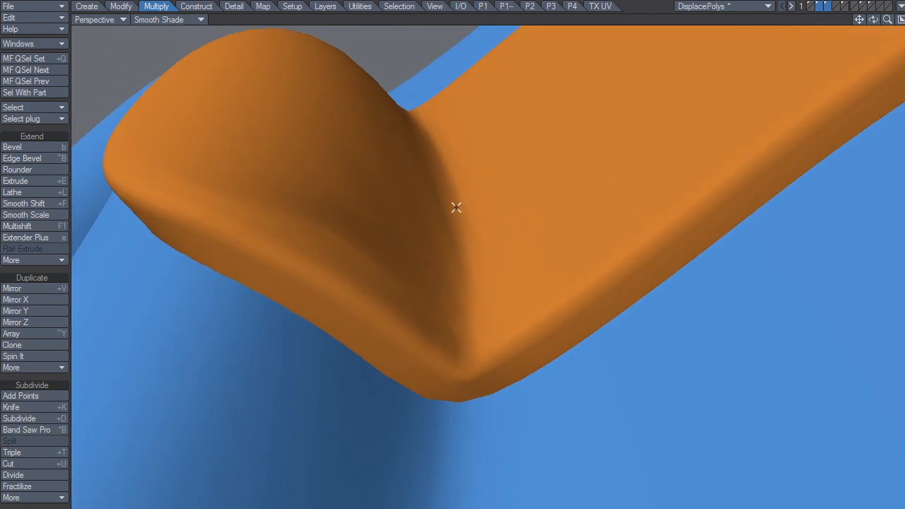
pyautogui.hotkey('shift', 's')
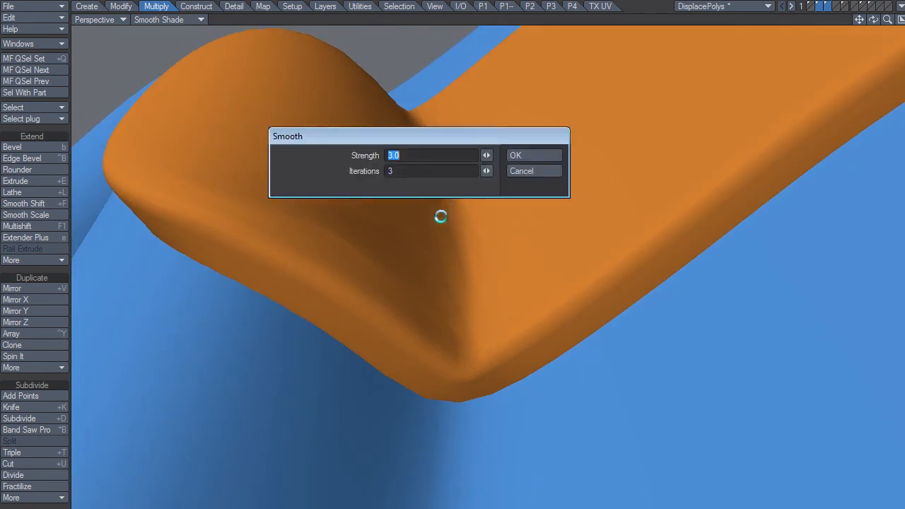
pyautogui.click(516, 154)
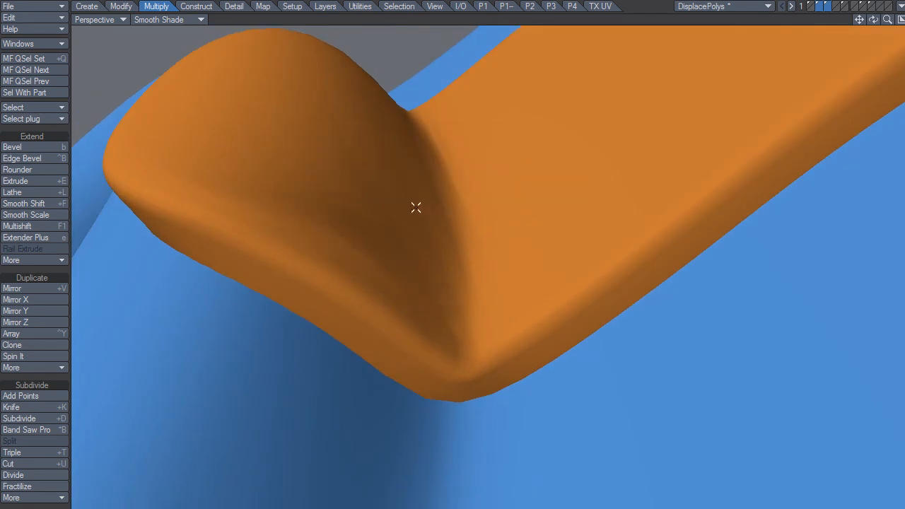
pyautogui.moveTo(421, 256)
pyautogui.keyDown('alt'); pyautogui.mouseDown()
pyautogui.moveTo(448, 265)
pyautogui.moveTo(420, 258)
pyautogui.mouseUp(); pyautogui.keyUp('alt')
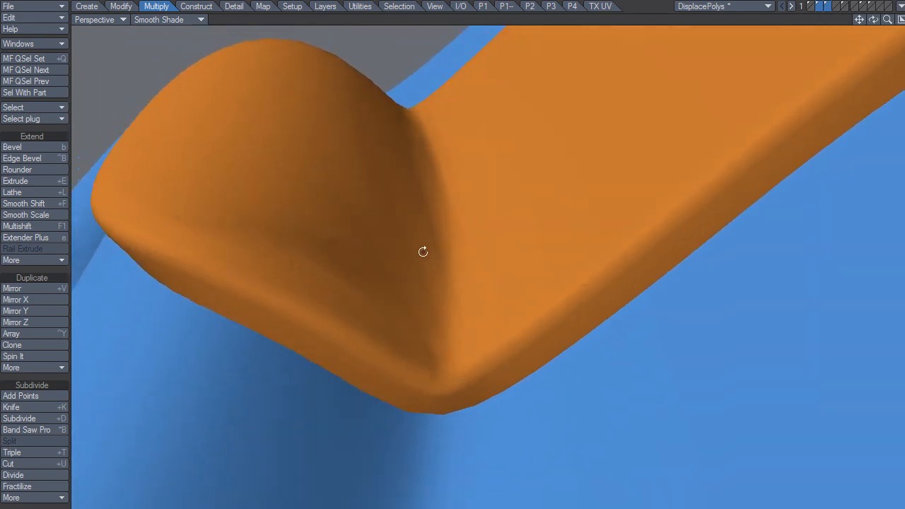
pyautogui.keyDown('alt'); pyautogui.moveTo(452, 169); pyautogui.dragTo(511, 266); pyautogui.keyUp('alt')
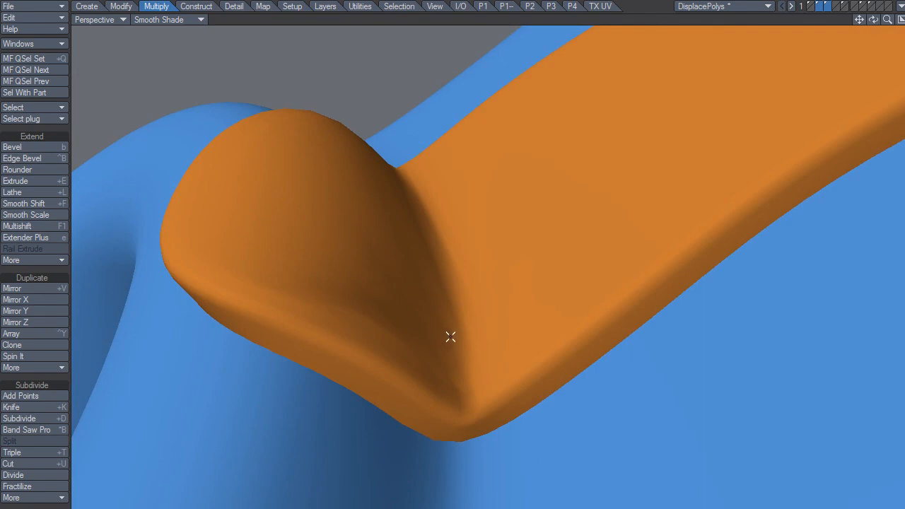
pyautogui.keyDown('alt'); pyautogui.moveTo(481, 303); pyautogui.dragTo(465, 313); pyautogui.keyUp('alt')
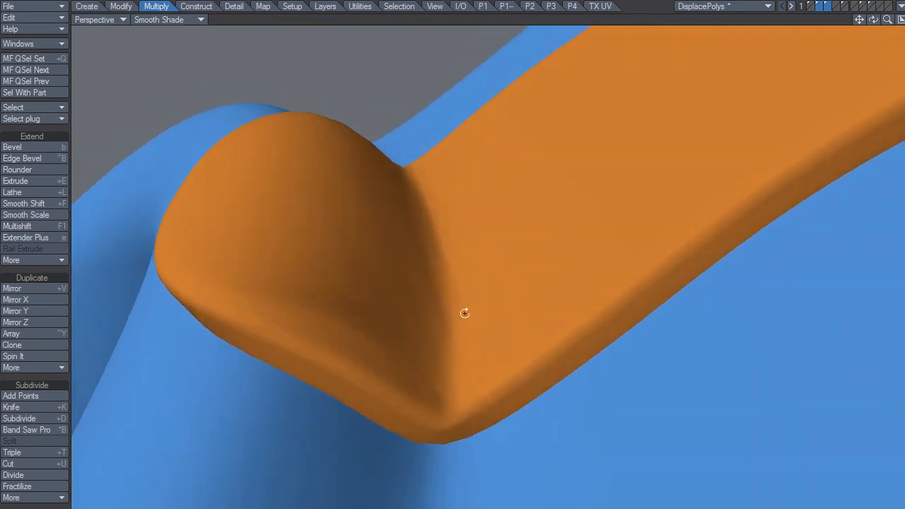
# Compare the creased corner with the grey patch version and the unrounded orange version on the other layers
pyautogui.click(864, 6)
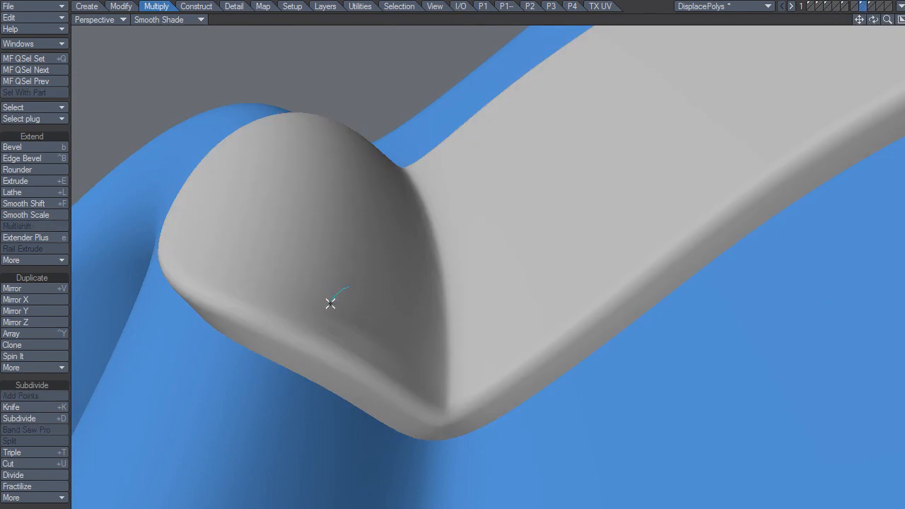
pyautogui.click(370, 302)
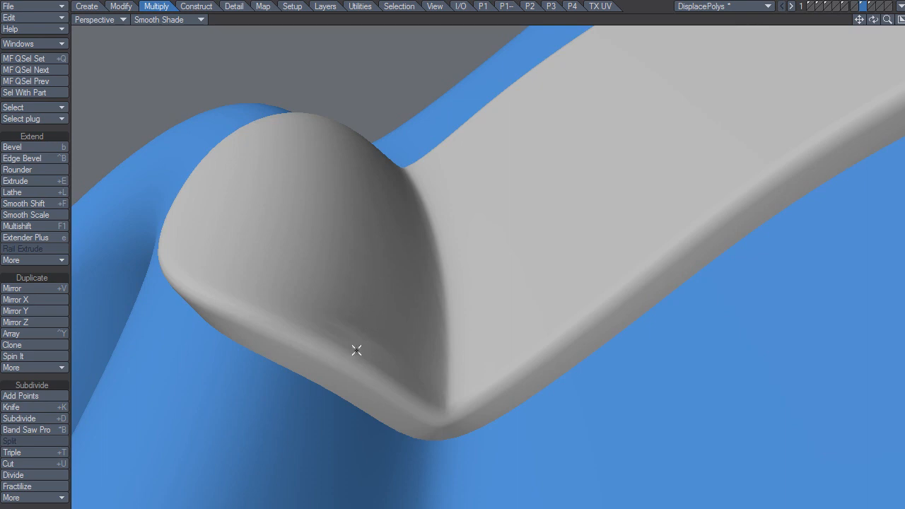
pyautogui.click(846, 7)
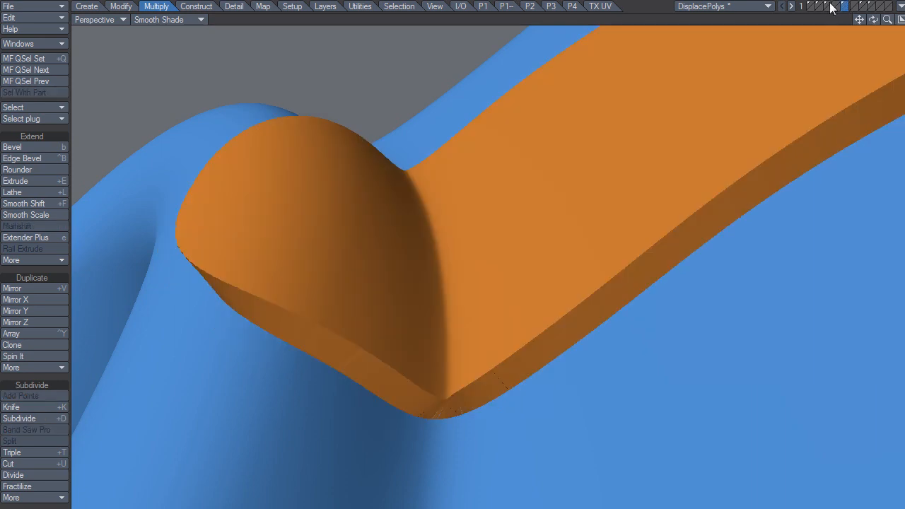
pyautogui.click(828, 6)
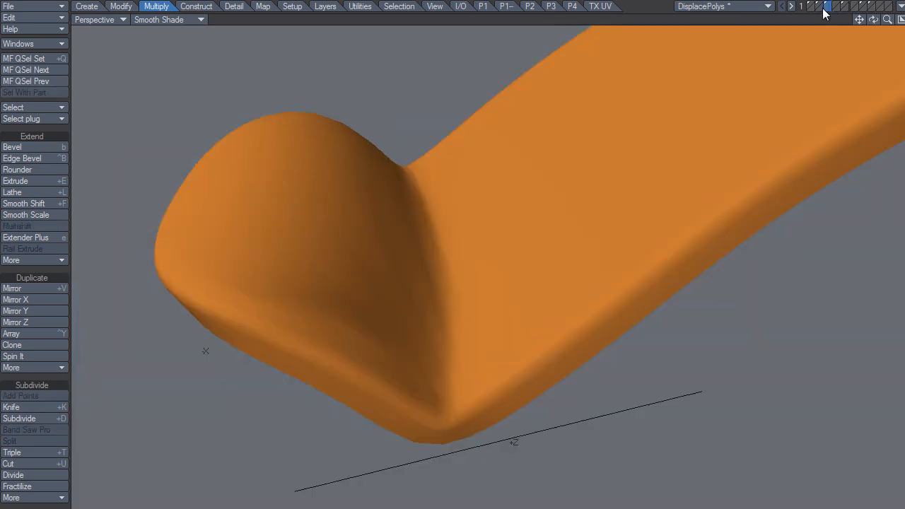
# Display the rounded orange patch together with the curved mesh and view it up close and as a whole model
pyautogui.click(824, 8)
pyautogui.keyDown('shift'); pyautogui.click(818, 5); pyautogui.keyUp('shift')
pyautogui.keyDown('alt'); pyautogui.moveTo(364, 330); pyautogui.dragTo(353, 311); pyautogui.keyUp('alt')
pyautogui.keyDown('alt'); pyautogui.moveTo(424, 318); pyautogui.dragTo(434, 344); pyautogui.keyUp('alt')
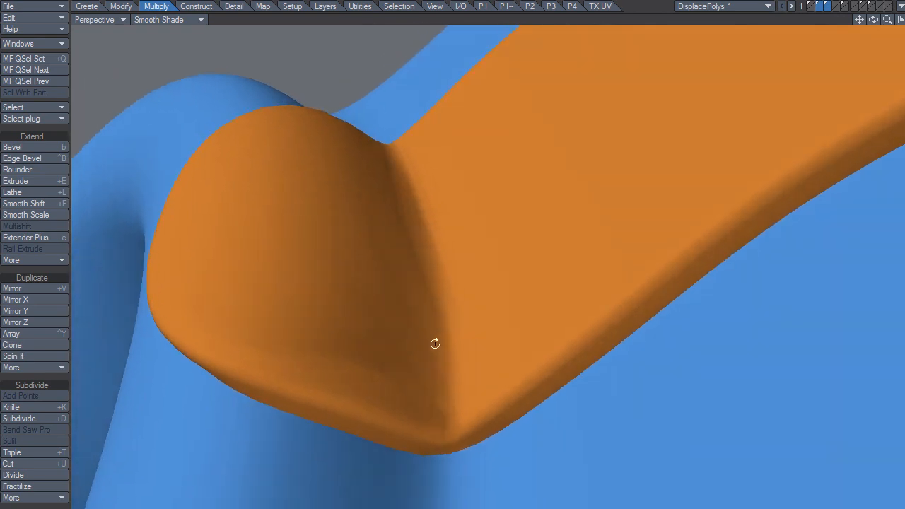
pyautogui.keyDown('alt'); pyautogui.moveTo(585, 193); pyautogui.dragTo(459, 299); pyautogui.keyUp('alt')
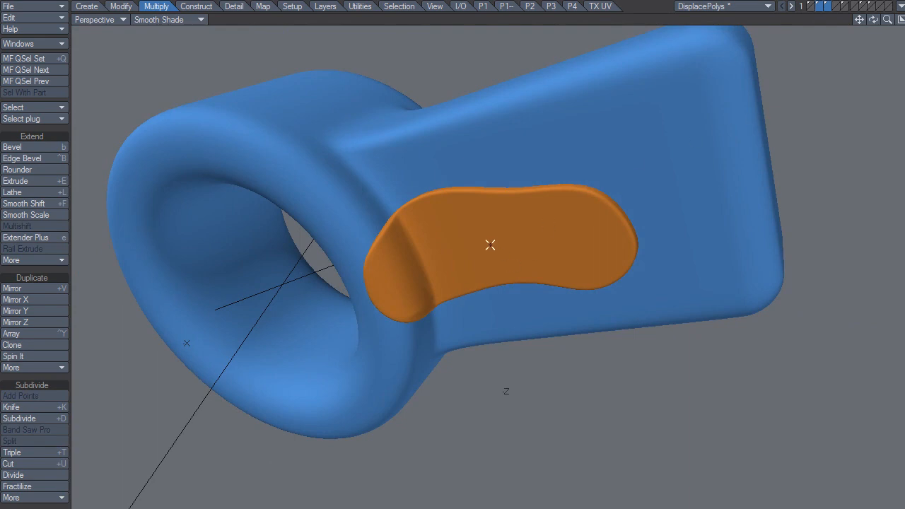
# Display the grey patch version in Wireframe Shade and compare its mesh density with that of the orange patch
pyautogui.click(870, 7)
pyautogui.click(864, 6)
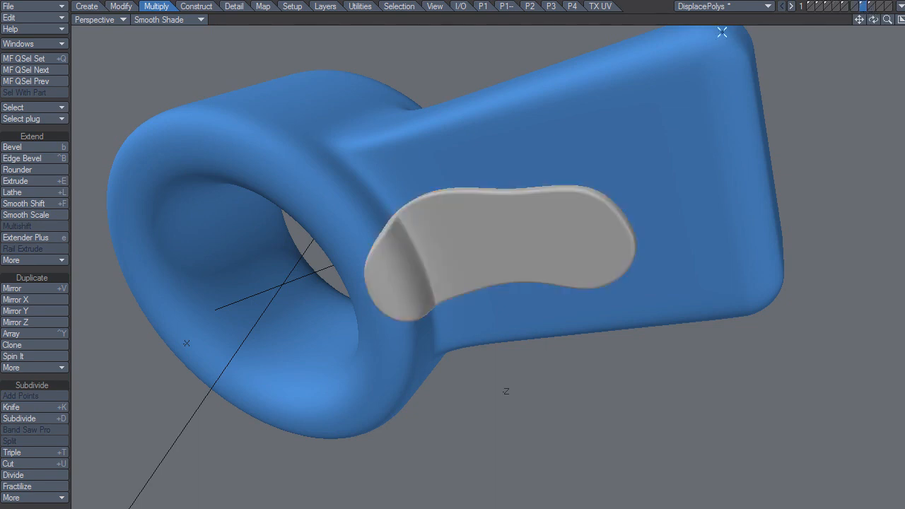
pyautogui.keyDown('alt'); pyautogui.keyDown('shift'); pyautogui.moveTo(457, 276); pyautogui.dragTo(544, 276); pyautogui.keyUp('shift'); pyautogui.keyUp('alt')
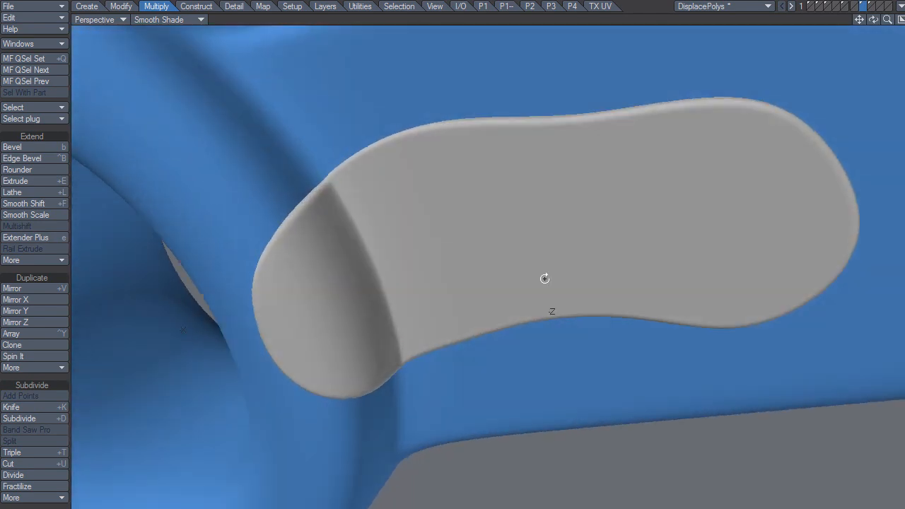
pyautogui.click(190, 20)
pyautogui.click(199, 5)
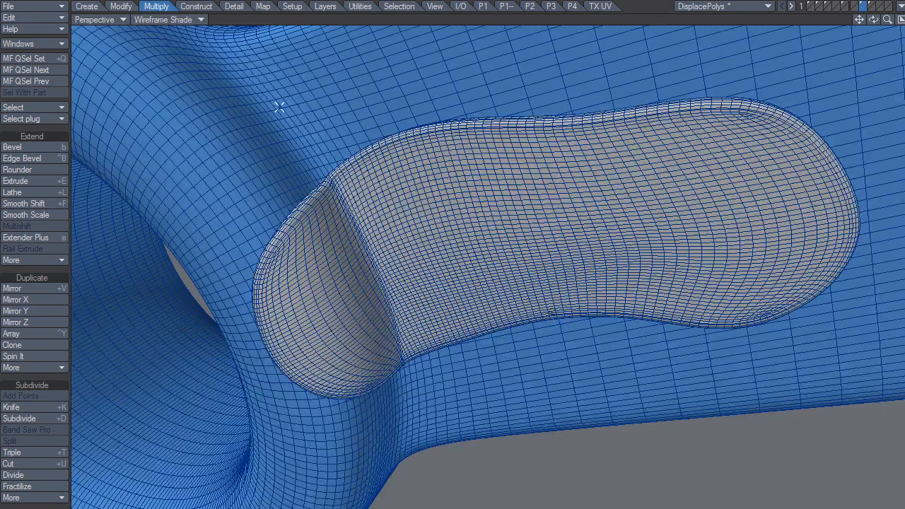
pyautogui.click(827, 7)
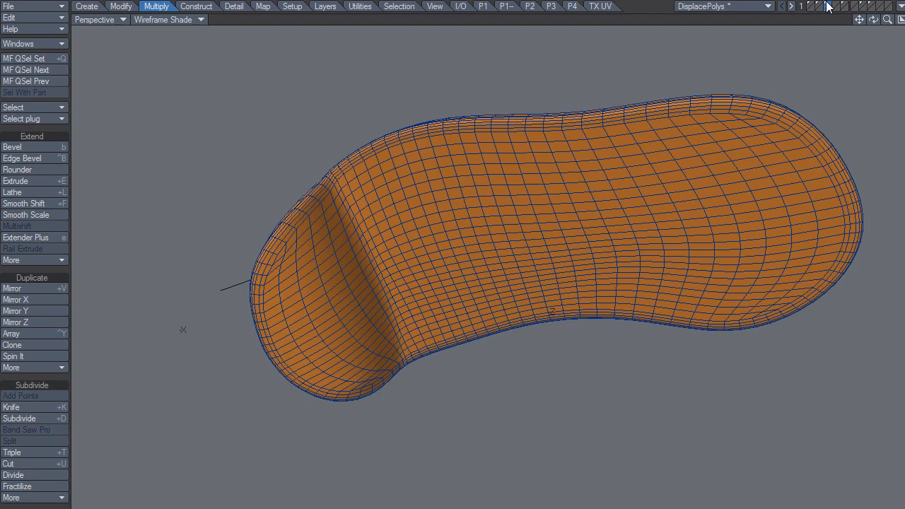
pyautogui.click(864, 6)
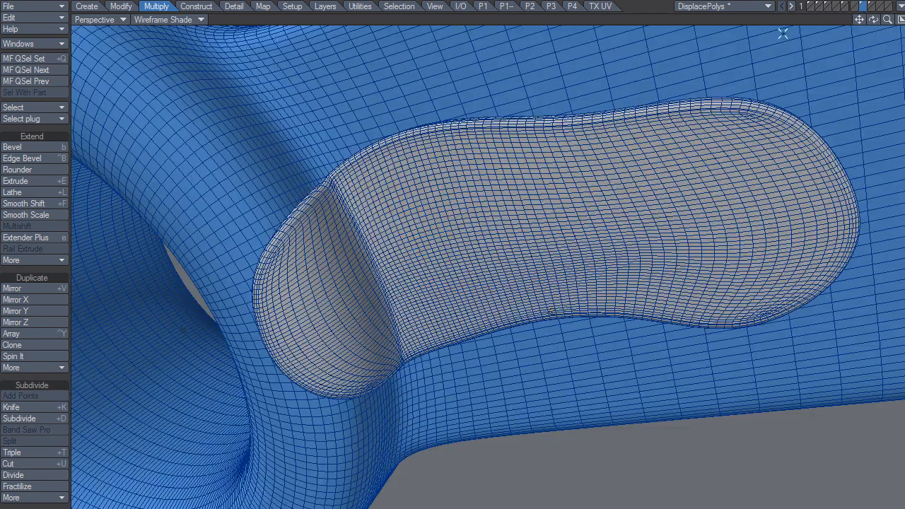
# Enter a numeric rotation angle of 30 degrees for the model with the grey patch
pyautogui.keyDown('alt'); pyautogui.moveTo(531, 398); pyautogui.dragTo(543, 312); pyautogui.keyUp('alt')
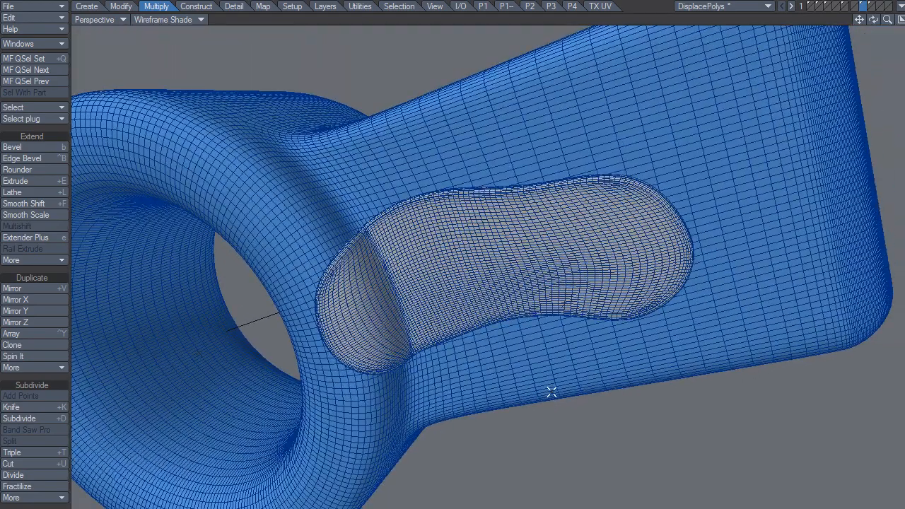
pyautogui.keyDown('alt'); pyautogui.moveTo(398, 269); pyautogui.dragTo(379, 314); pyautogui.keyUp('alt')
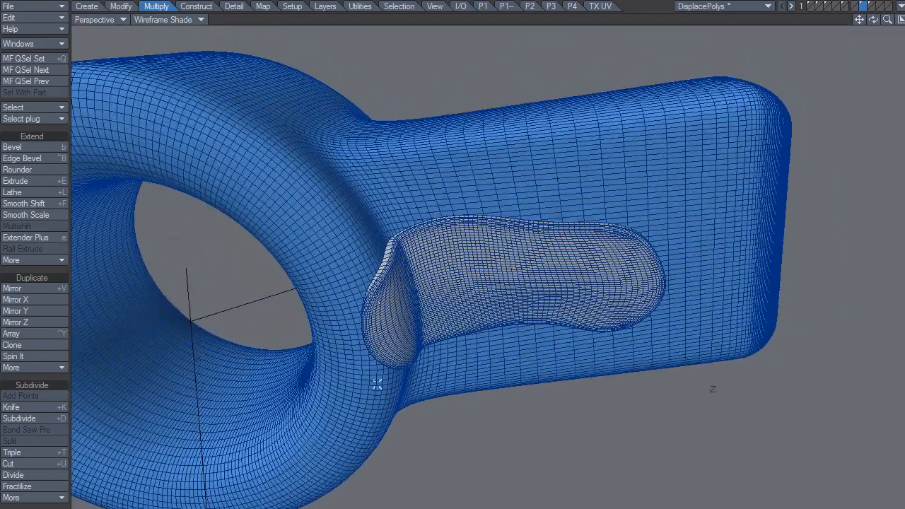
pyautogui.keyDown('alt'); pyautogui.moveTo(342, 365); pyautogui.dragTo(385, 420); pyautogui.keyUp('alt')
pyautogui.keyDown('alt'); pyautogui.moveTo(475, 362); pyautogui.dragTo(449, 292); pyautogui.keyUp('alt')
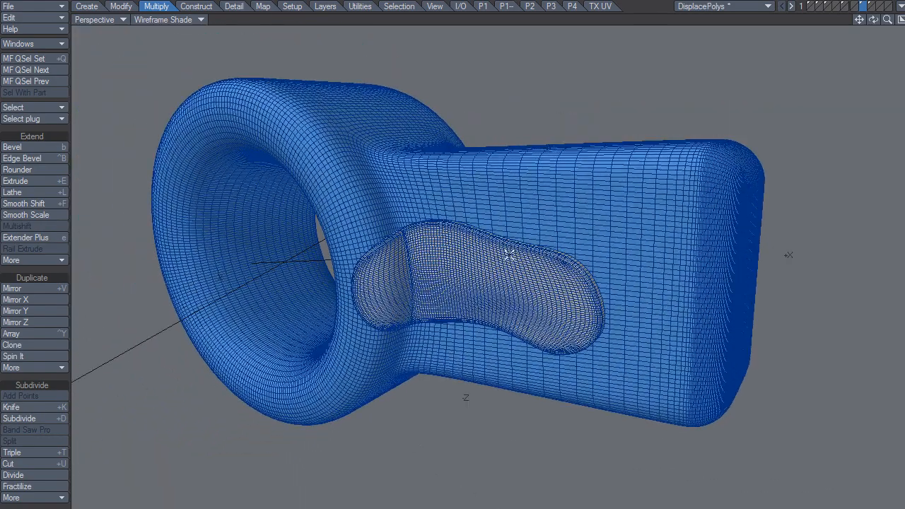
pyautogui.keyDown('alt'); pyautogui.moveTo(459, 261); pyautogui.dragTo(386, 179); pyautogui.keyUp('alt')
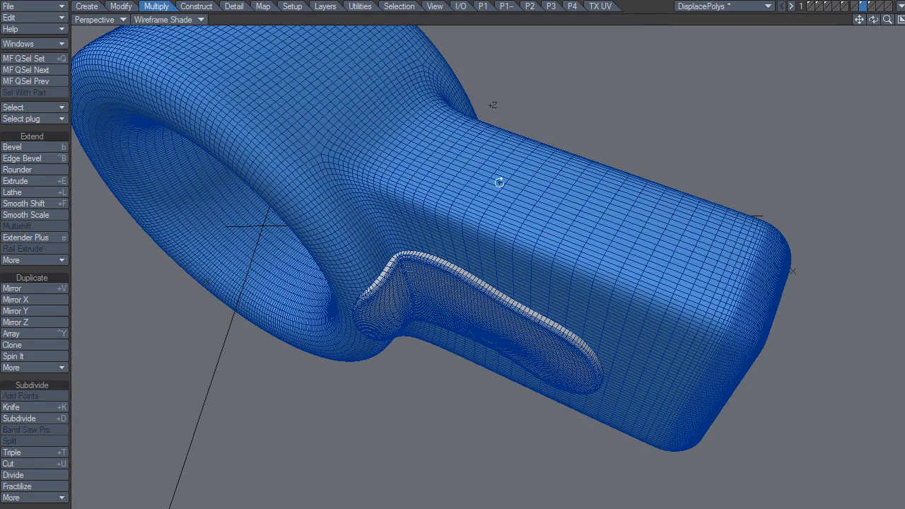
pyautogui.keyDown('alt'); pyautogui.moveTo(498, 181); pyautogui.dragTo(499, 241); pyautogui.keyUp('alt')
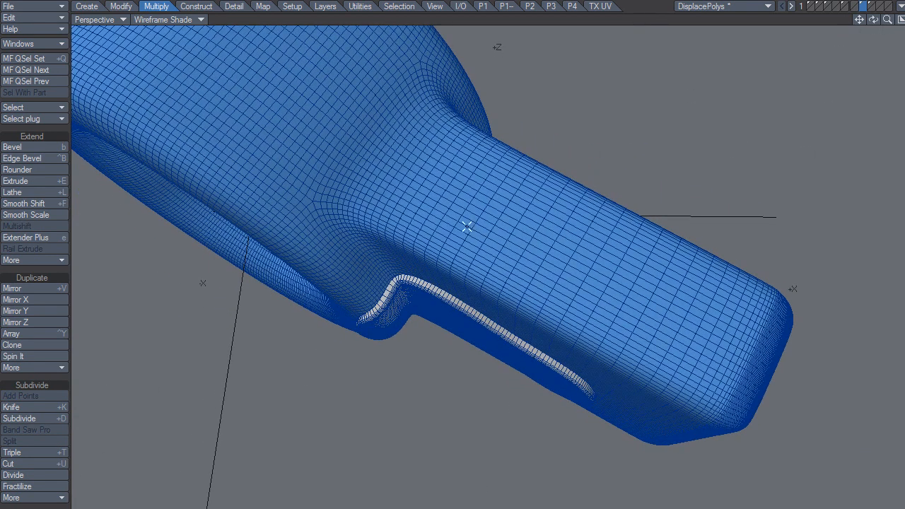
pyautogui.press('n')
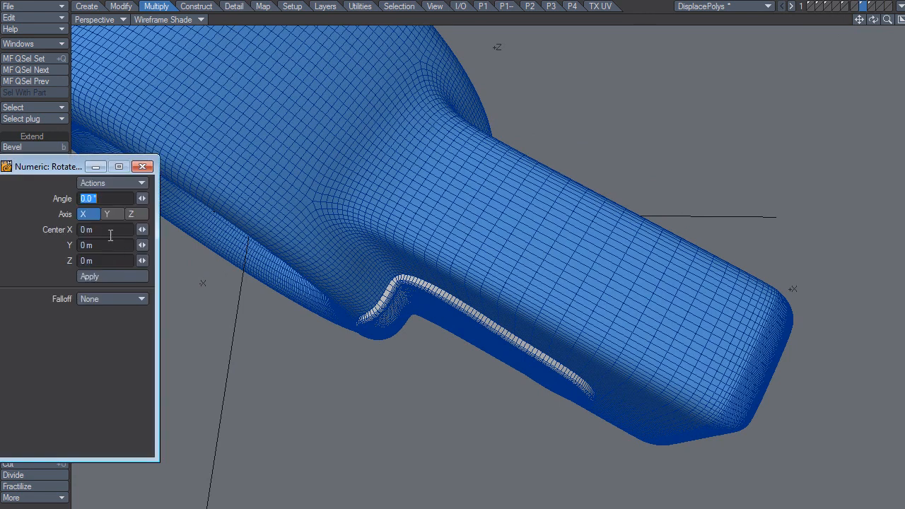
pyautogui.write('30')
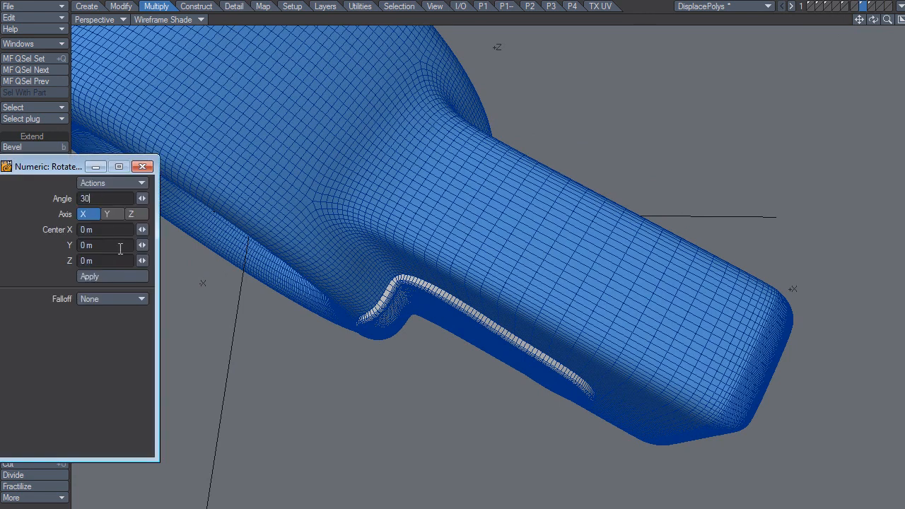